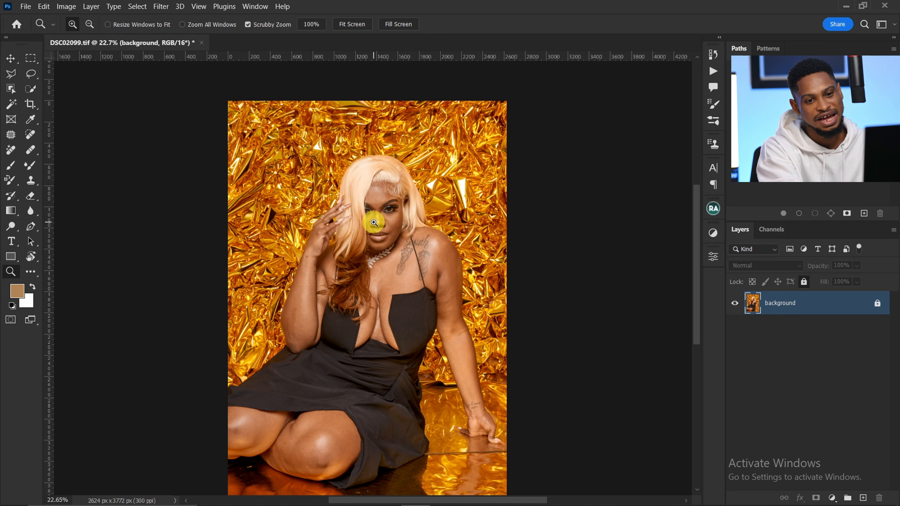
# Duplicate the background layer
pyautogui.hotkey('ctrl', 'j')
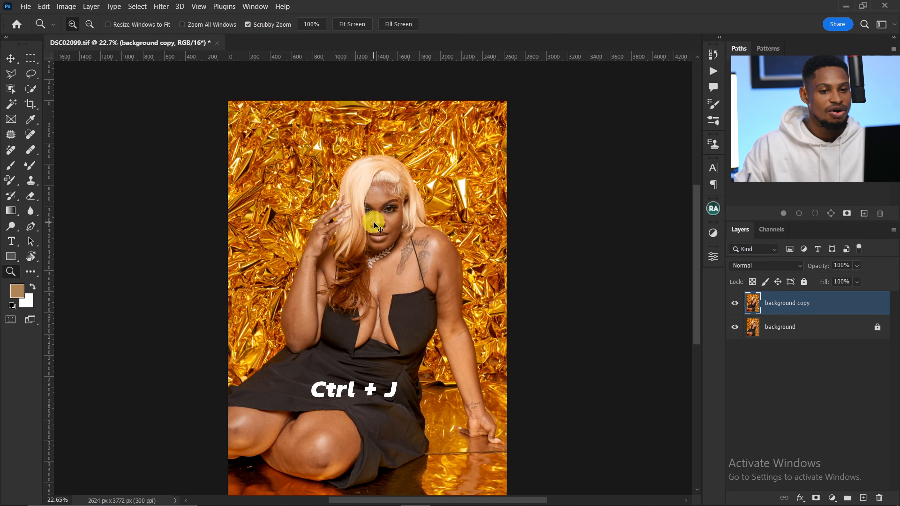
pyautogui.hotkey('ctrl', 'z')
pyautogui.hotkey('ctrl', 'j')
# Run the Teelens FS 16bit frequency separation action on the duplicated layer, accepting a Gaussian Blur radius of 6.4 pixels
pyautogui.moveTo(372, 208); pyautogui.dragTo(412, 199)
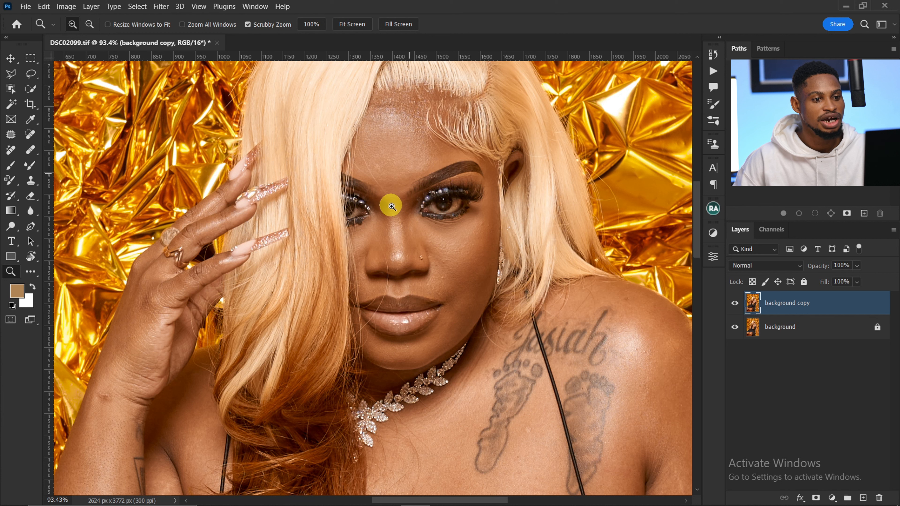
pyautogui.click(713, 72)
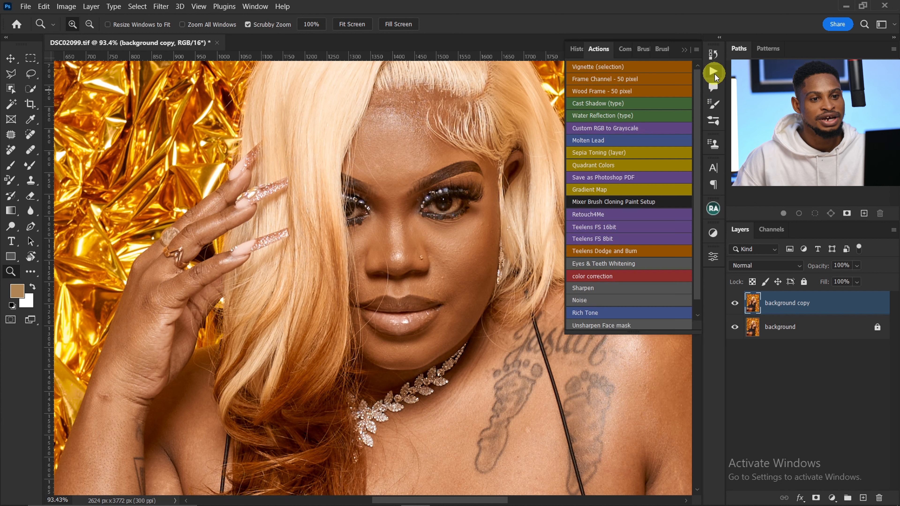
pyautogui.click(610, 229)
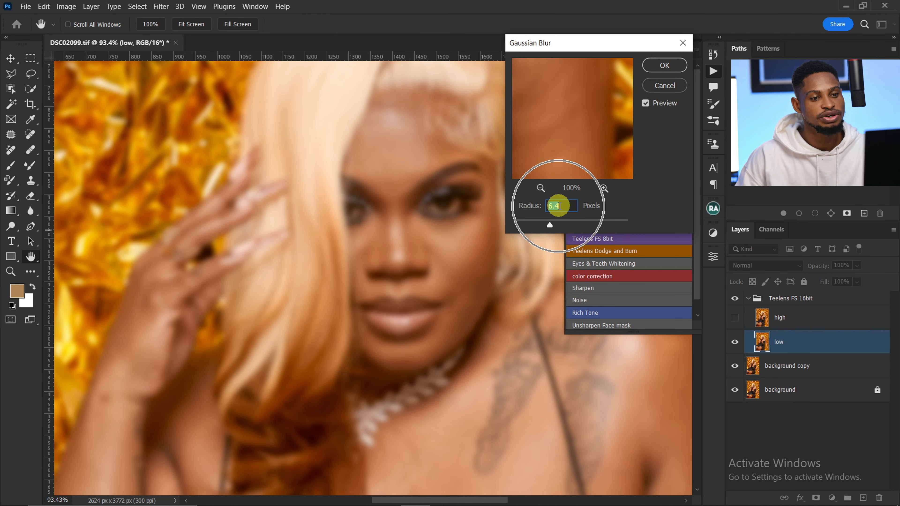
pyautogui.click(664, 65)
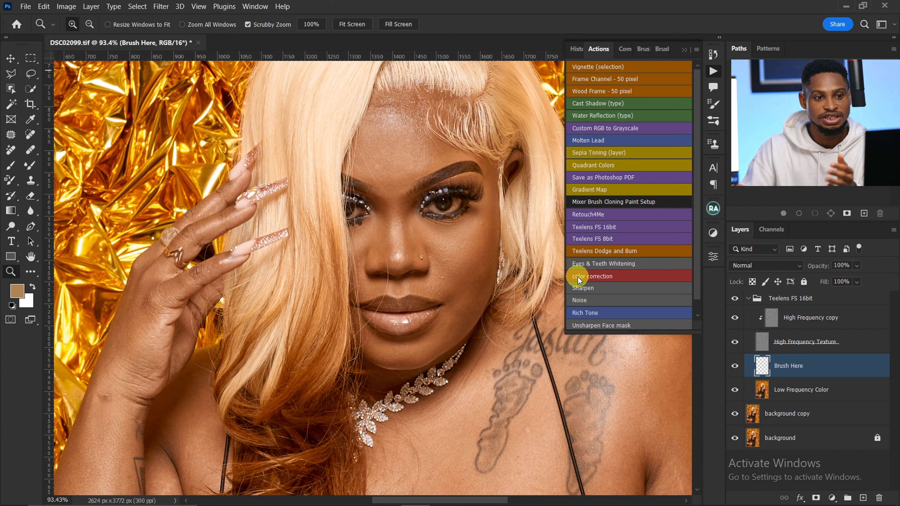
# Check the bits-per-channel setting in the image's mode options
pyautogui.press('ctrl')
pyautogui.press('ctrl')
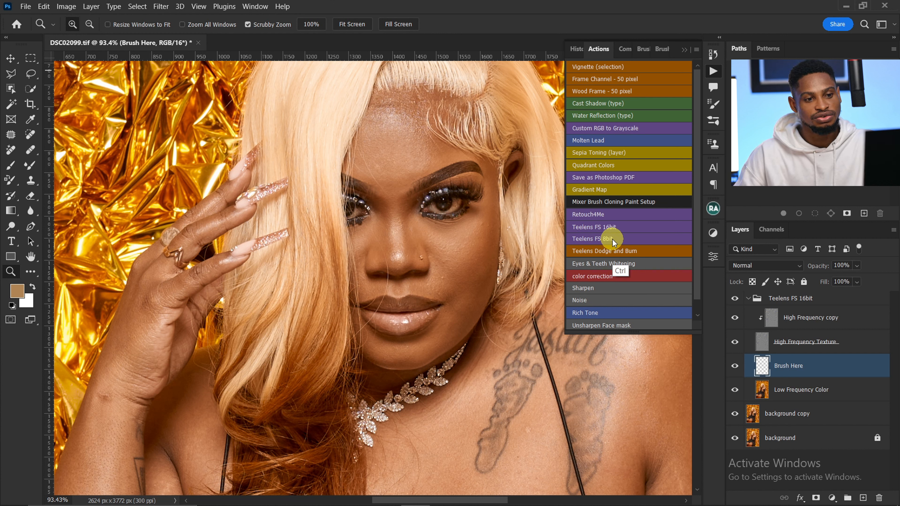
pyautogui.press('ctrl')
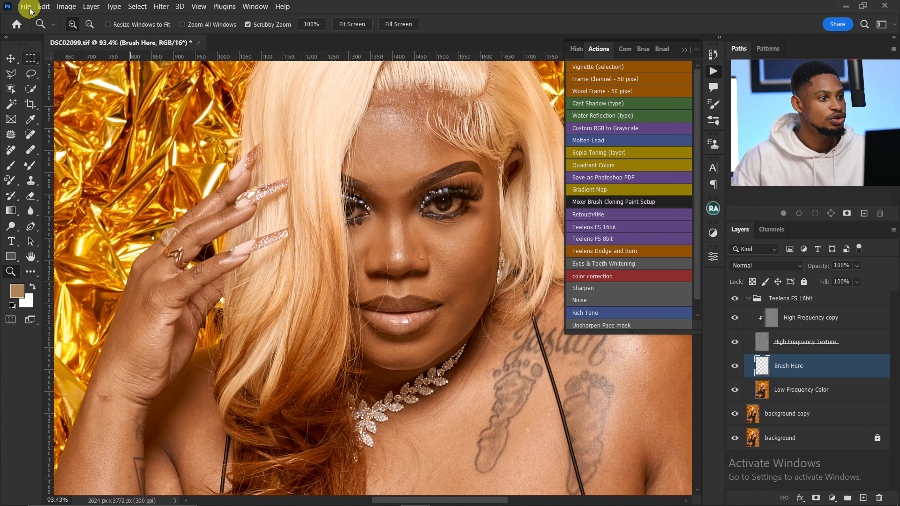
pyautogui.click(67, 6)
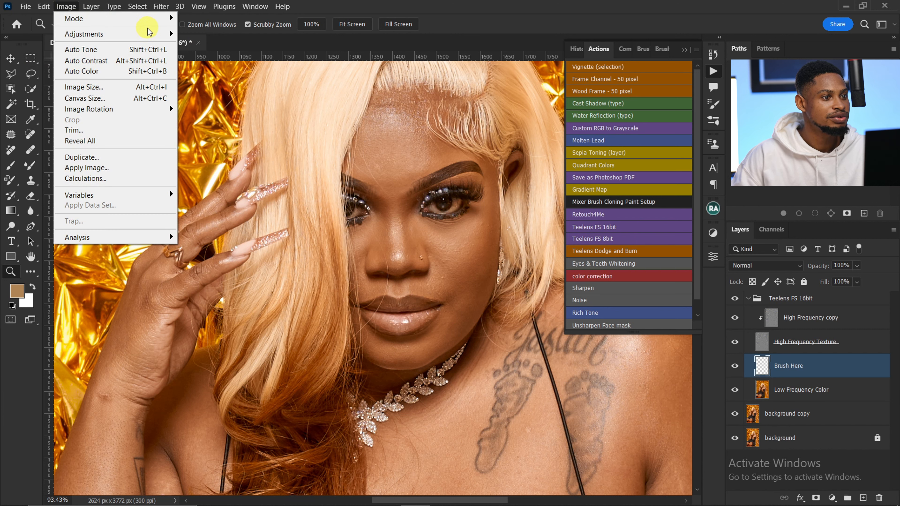
pyautogui.moveTo(167, 18)
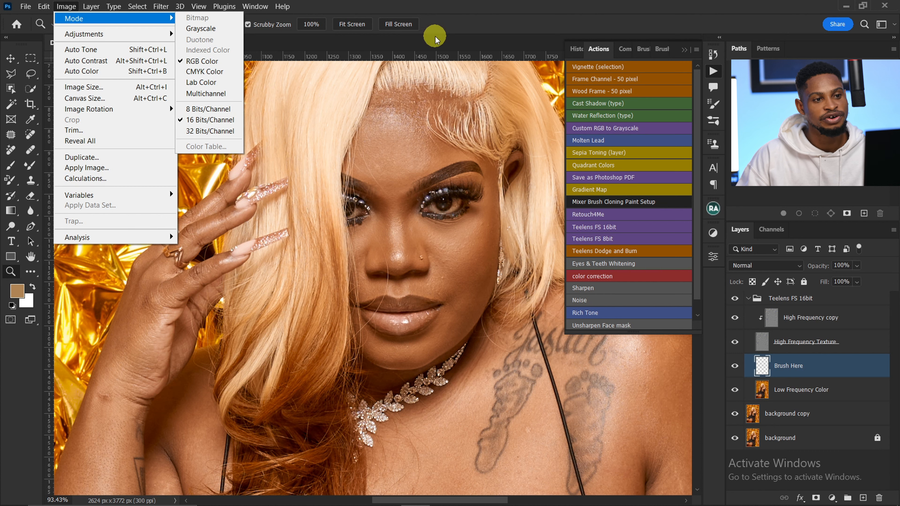
pyautogui.click(427, 29)
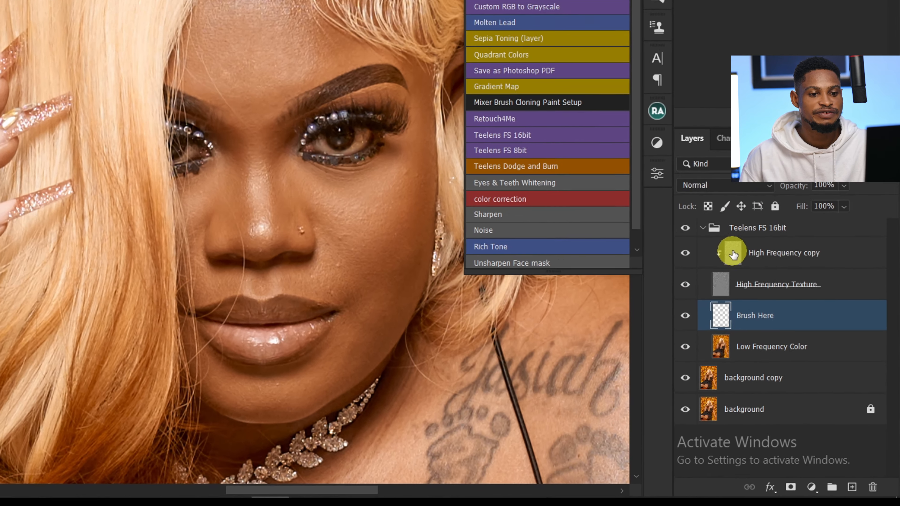
# Select the High Frequency copy layer and activate the Clone Stamp tool, checking its Soft Round brush settings
pyautogui.click(780, 321)
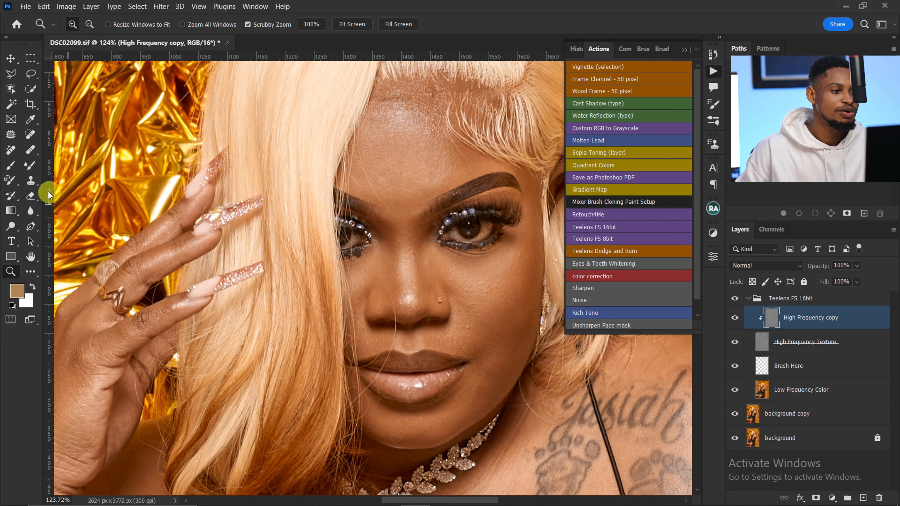
pyautogui.click(31, 180)
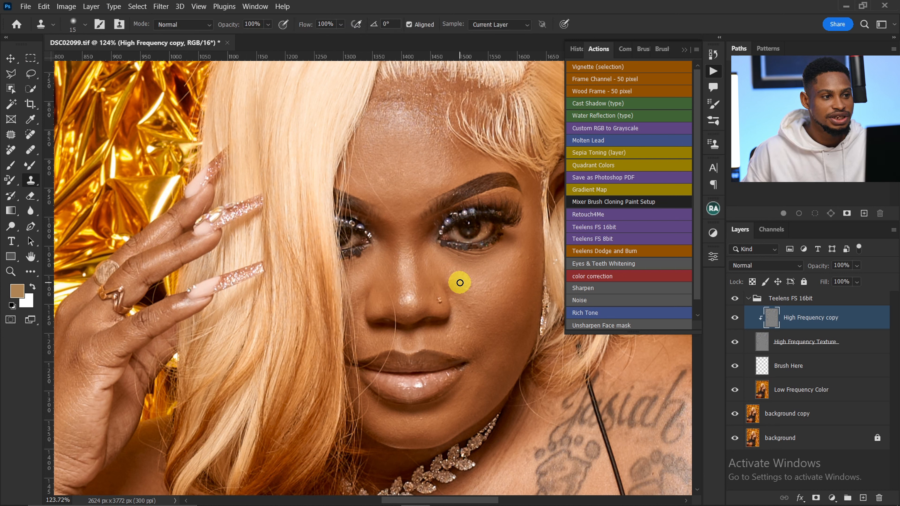
pyautogui.click(76, 25)
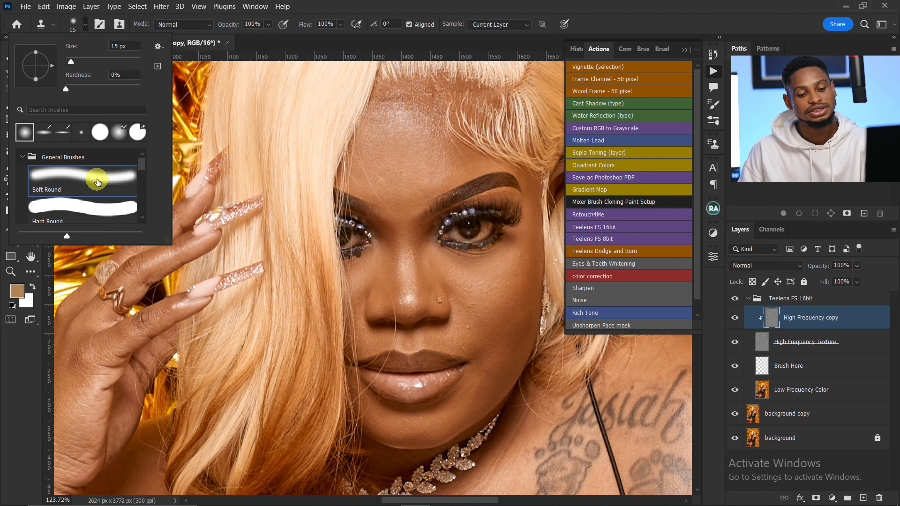
# Check that the Clone Stamp uses Normal mode, 100% opacity, 100% flow and samples the Current Layer
pyautogui.click(193, 26)
pyautogui.click(254, 26)
pyautogui.click(262, 24)
pyautogui.click(260, 24)
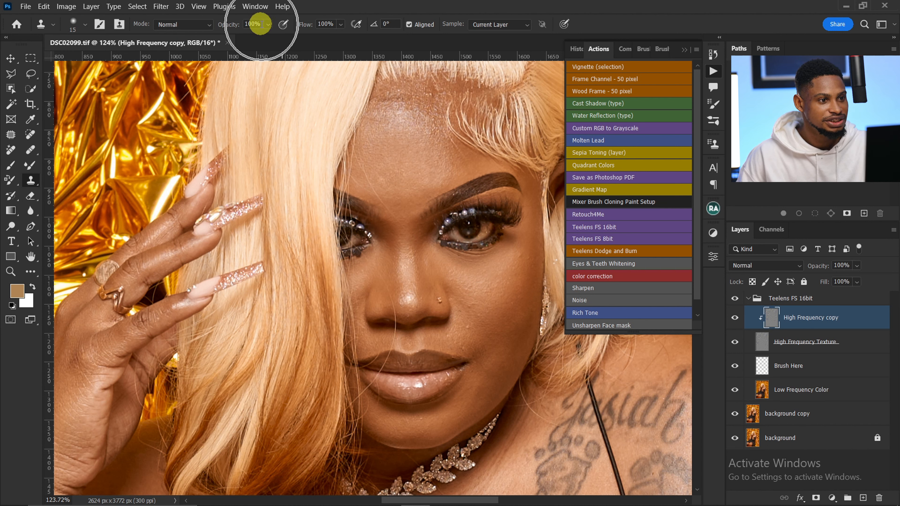
pyautogui.click(260, 24)
pyautogui.click(324, 24)
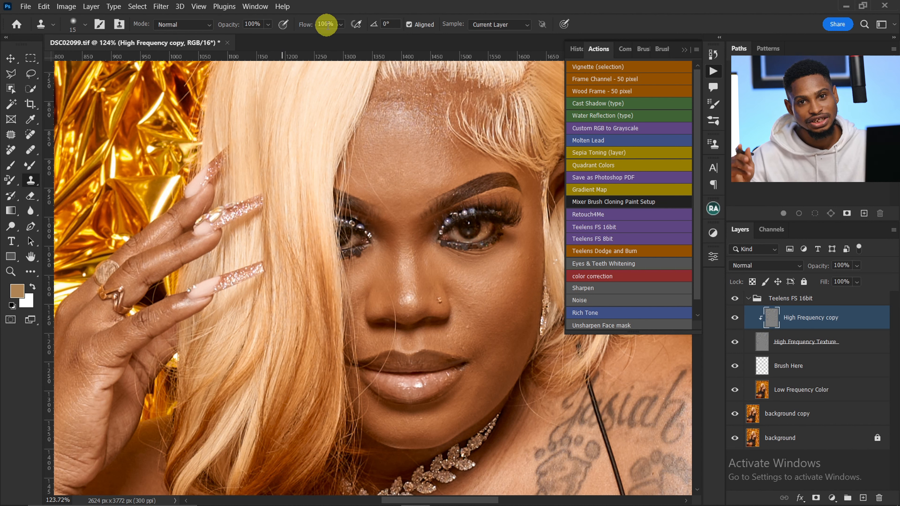
pyautogui.click(504, 25)
pyautogui.click(494, 34)
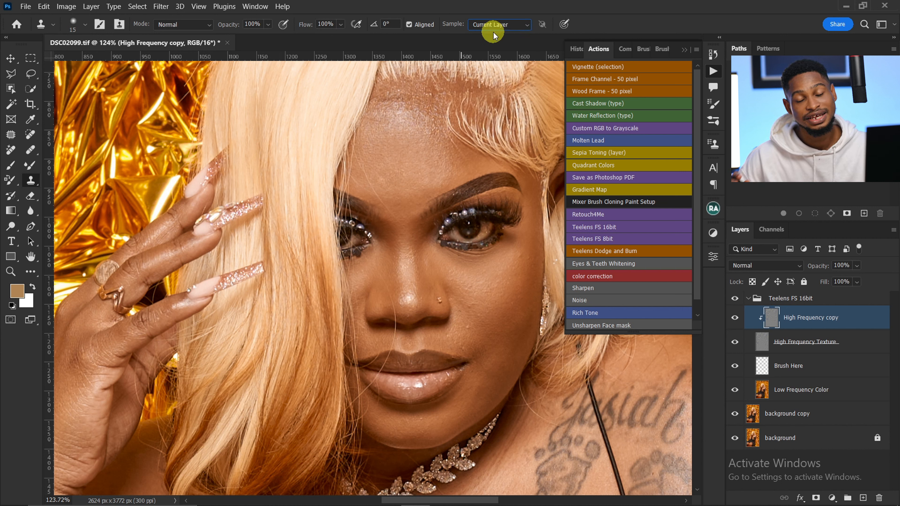
pyautogui.press('ctrl')
pyautogui.press('ctrl')
pyautogui.press('ctrl')
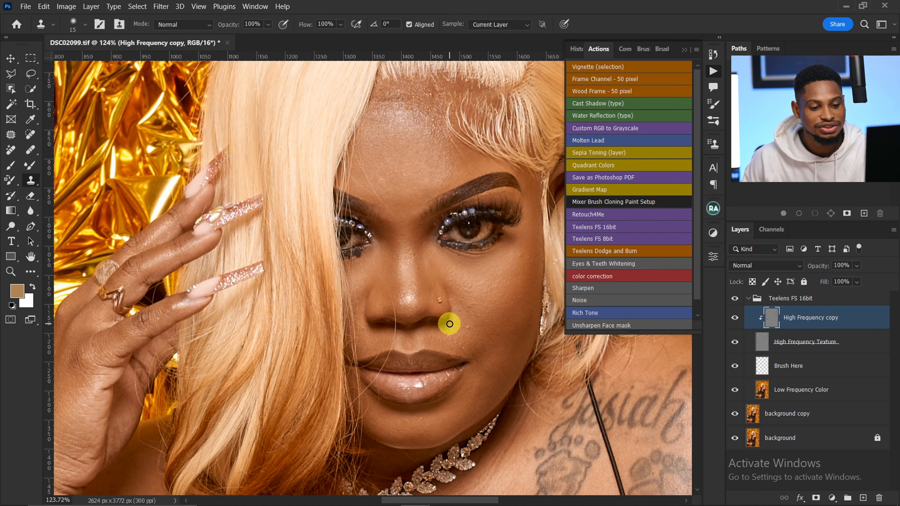
# Reduce the Clone Stamp brush to 7 px and clone clean skin texture over the blemish above the outer corner of the lips
pyautogui.press('[')
pyautogui.press('[')
pyautogui.press('[')
pyautogui.press('[')
pyautogui.press('[')
pyautogui.press('[')
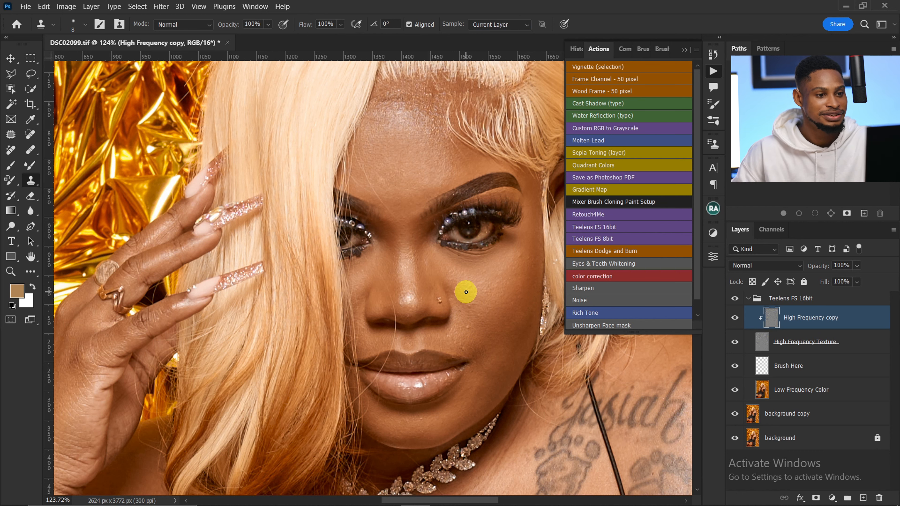
pyautogui.hotkey('ctrl', 'space')
pyautogui.moveTo(477, 329); pyautogui.dragTo(510, 327)
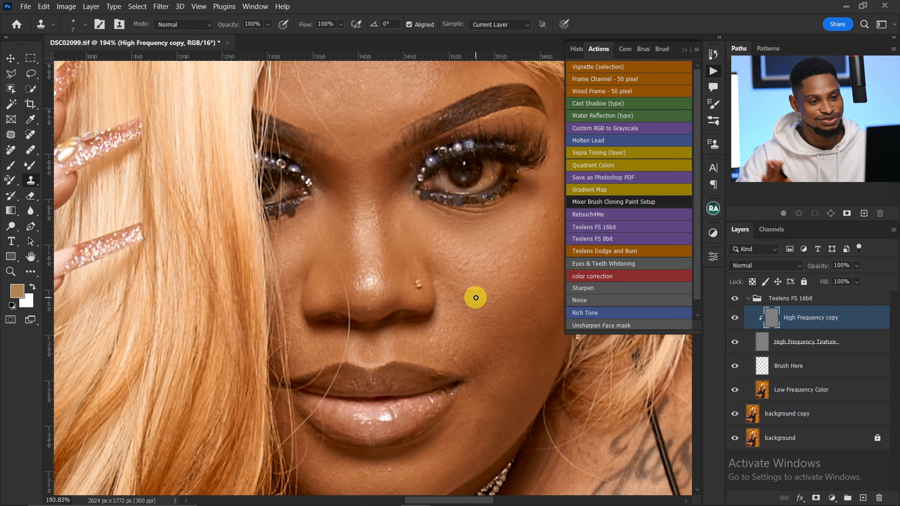
pyautogui.moveTo(401, 231); pyautogui.dragTo(313, 186)
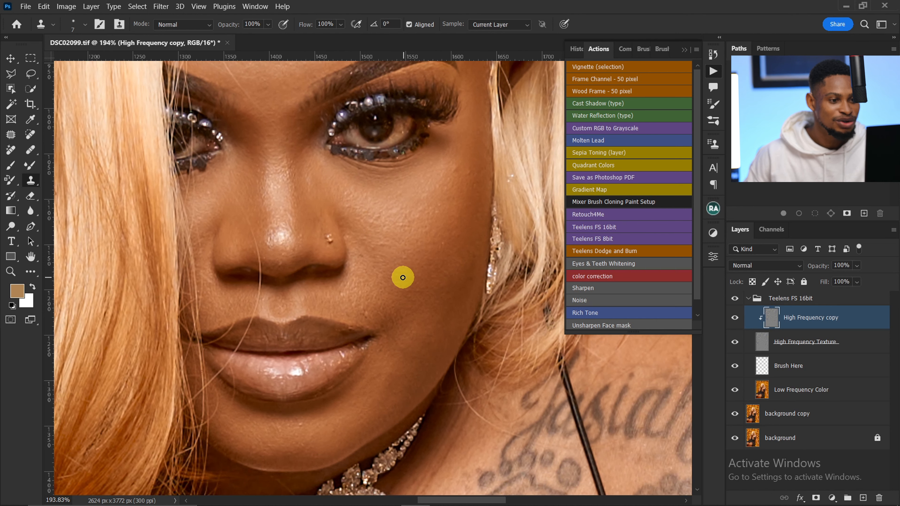
pyautogui.keyDown('alt'); pyautogui.click(374, 316); pyautogui.keyUp('alt')
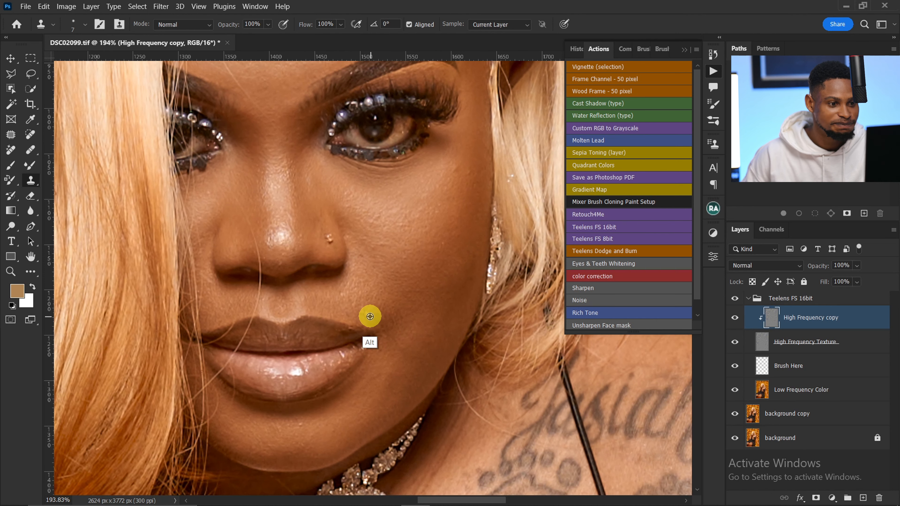
pyautogui.moveTo(367, 315); pyautogui.dragTo(362, 313)
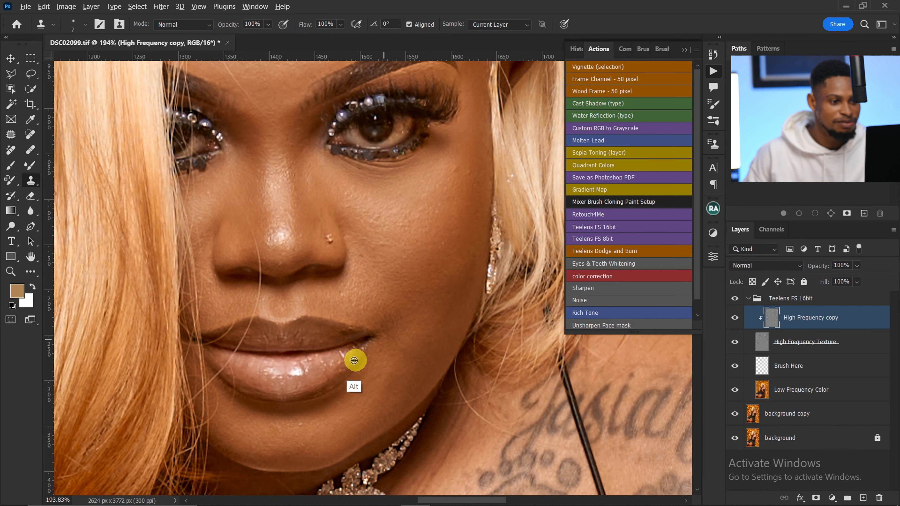
# Clone nearby skin texture along the upper lip's edge toward the corner of the mouth
pyautogui.press('z')
pyautogui.click(353, 325)
pyautogui.hotkey('ctrl', 'space')
pyautogui.moveTo(371, 334); pyautogui.dragTo(340, 340)
pyautogui.keyDown('alt'); pyautogui.click(365, 334); pyautogui.keyUp('alt')
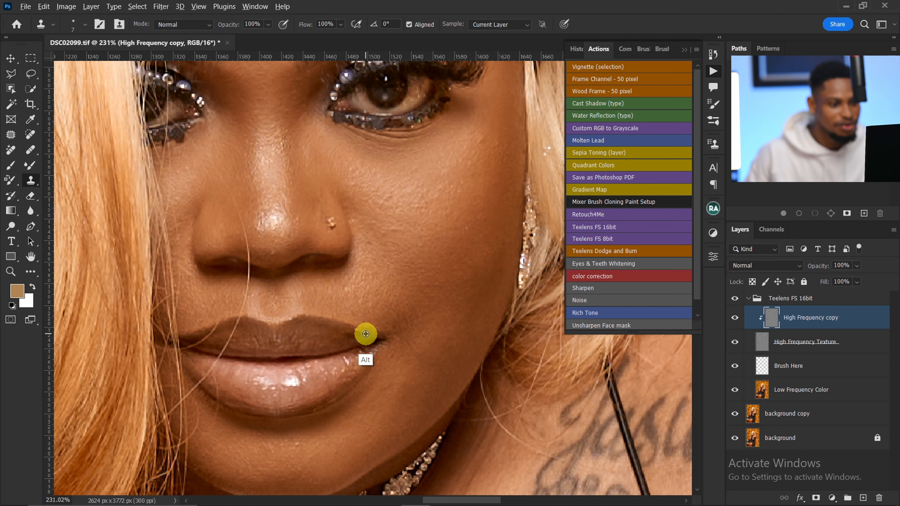
pyautogui.moveTo(360, 332); pyautogui.dragTo(343, 331)
pyautogui.keyDown('alt'); pyautogui.click(358, 333); pyautogui.keyUp('alt')
pyautogui.press('alt')
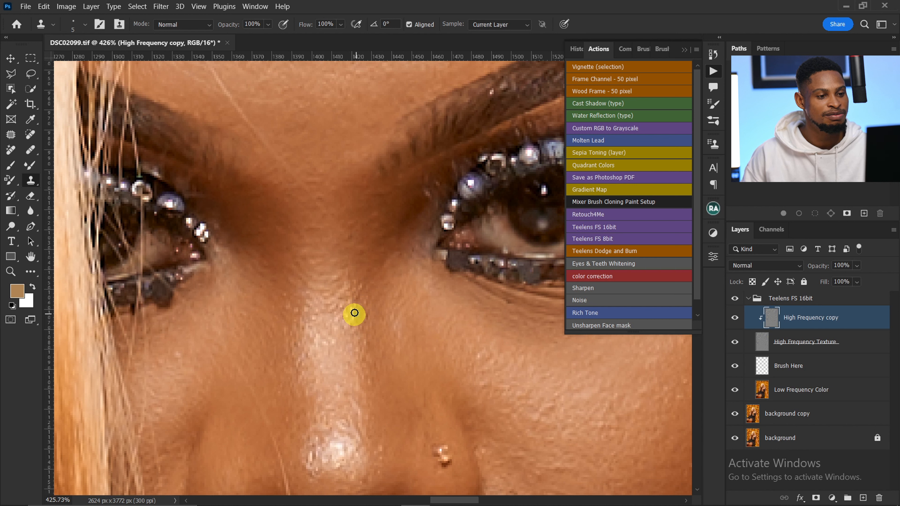
# Set the Clone Stamp opacity to 50% and shrink its brush to 3 px
pyautogui.click(254, 25)
pyautogui.write('5')
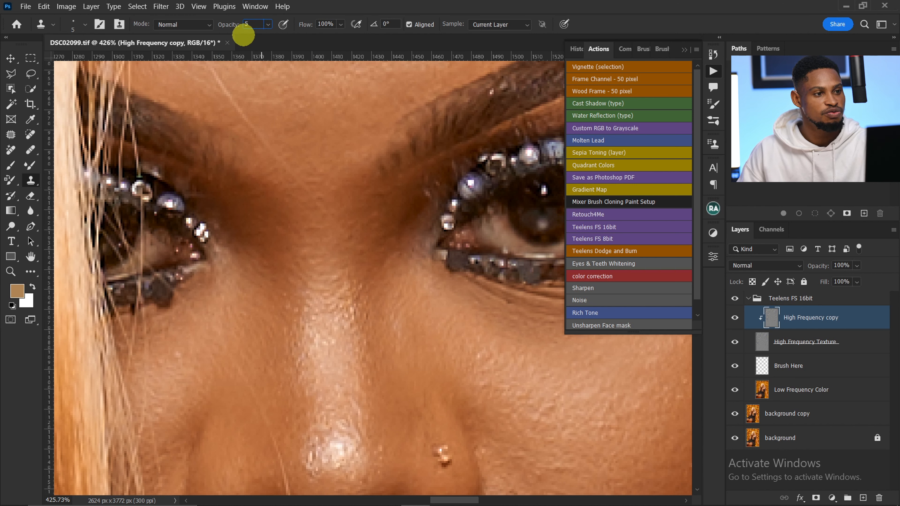
pyautogui.write('0')
pyautogui.press('Return')
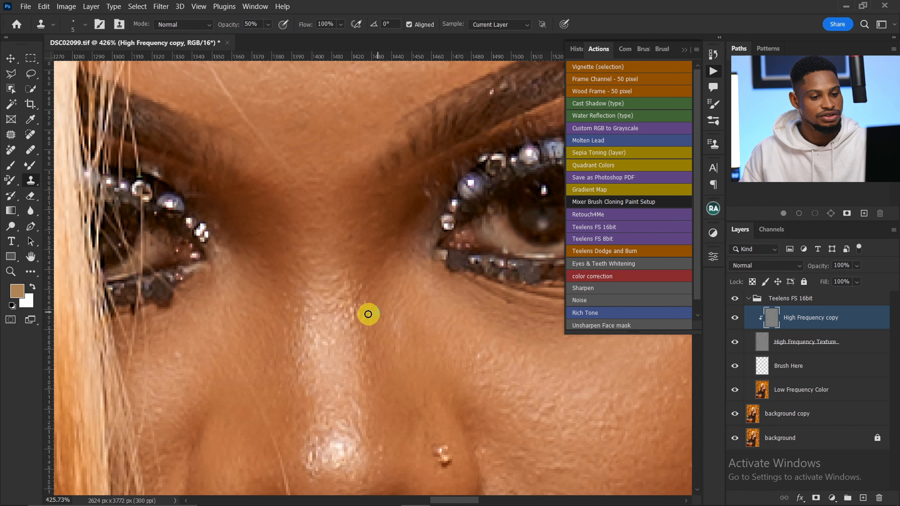
pyautogui.press('[')
pyautogui.press('[')
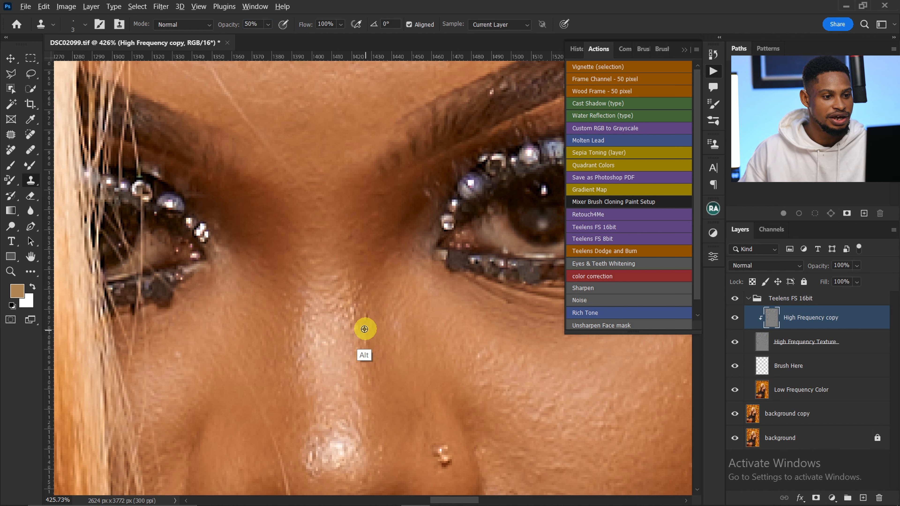
# Sample nearby skin and clone over the rough, shiny texture on the bridge of the nose
pyautogui.press('alt')
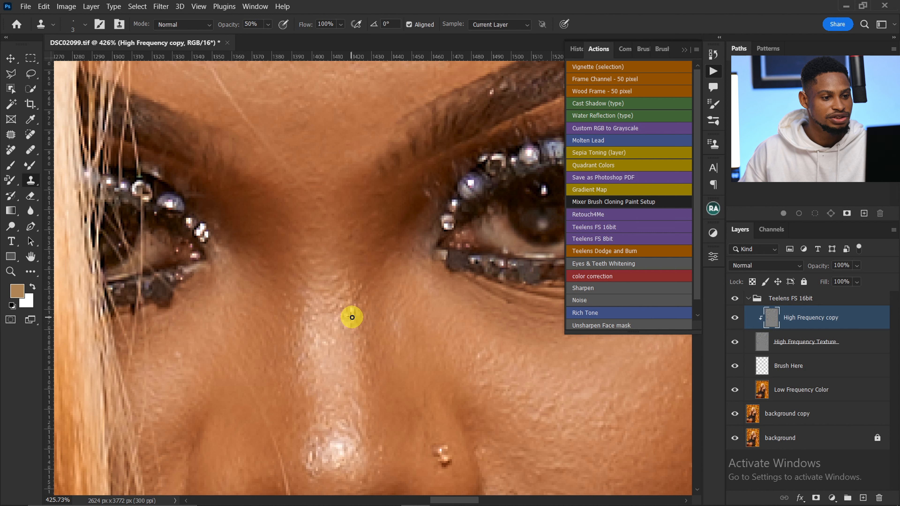
pyautogui.keyDown('alt'); pyautogui.click(363, 320); pyautogui.keyUp('alt')
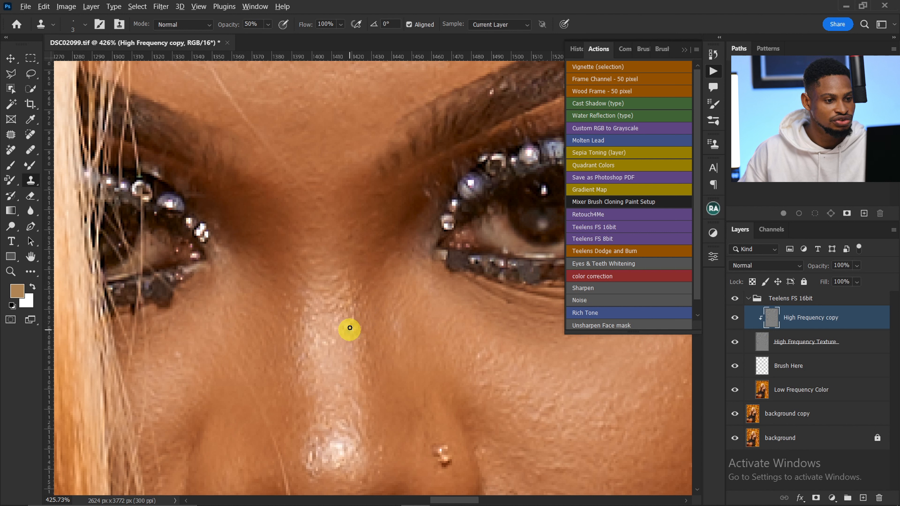
pyautogui.keyDown('alt'); pyautogui.click(334, 325); pyautogui.keyUp('alt')
pyautogui.moveTo(332, 306); pyautogui.dragTo(347, 308)
pyautogui.keyDown('alt'); pyautogui.click(343, 318); pyautogui.keyUp('alt')
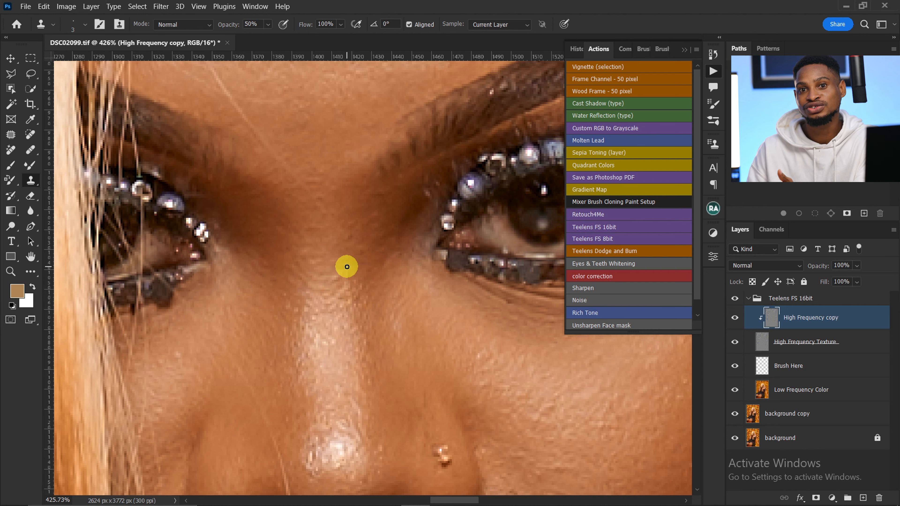
# Restore the Clone Stamp opacity to 100%, enlarge its brush to 7 px and sample skin texture on the upper forehead
pyautogui.hotkey('ctrl', 'space')
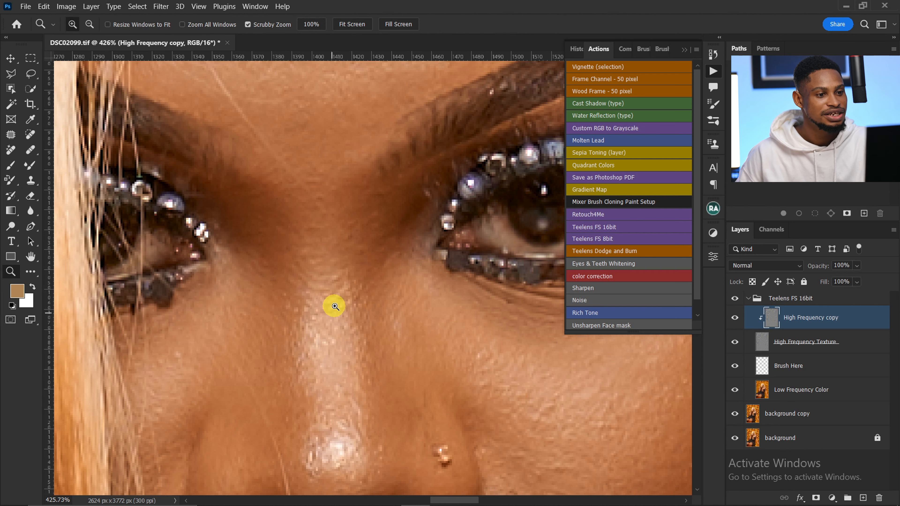
pyautogui.moveTo(337, 303); pyautogui.dragTo(295, 304)
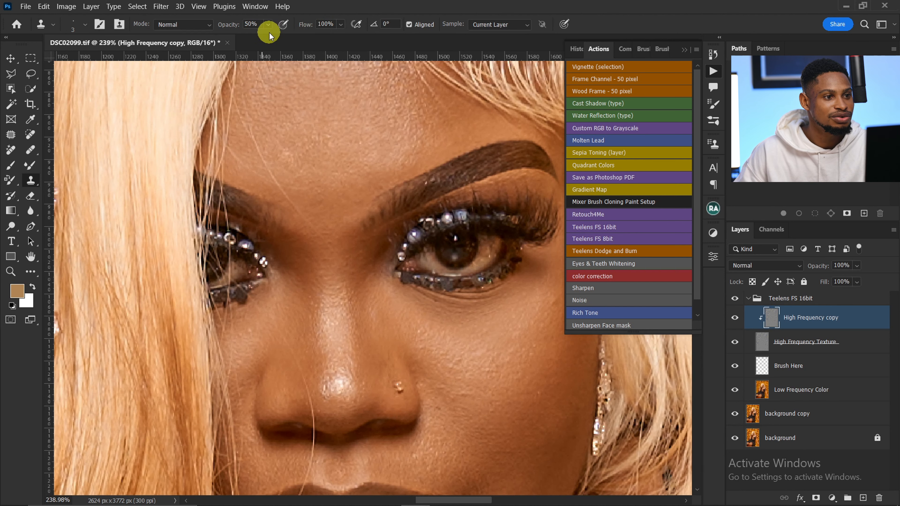
pyautogui.scroll(5, 376, 267)
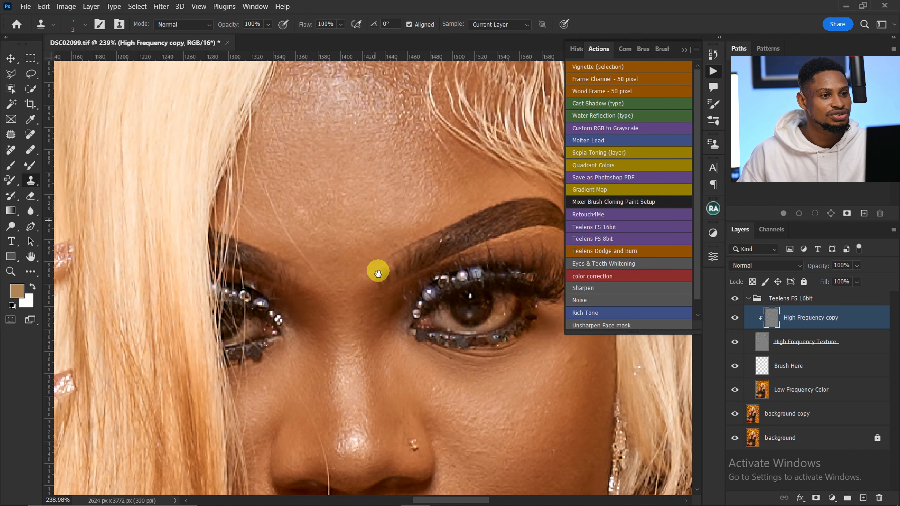
pyautogui.keyDown('alt'); pyautogui.click(412, 135); pyautogui.keyUp('alt')
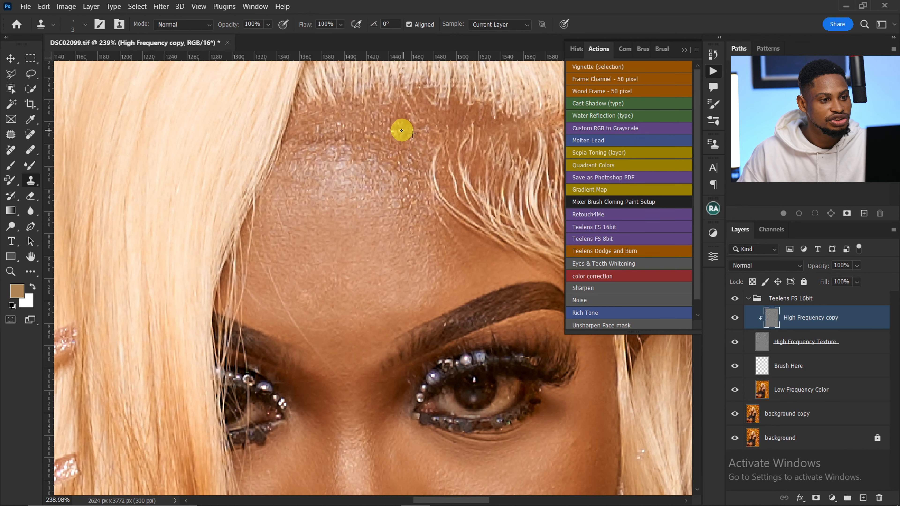
pyautogui.keyDown('alt'); pyautogui.click(406, 148); pyautogui.keyUp('alt')
pyautogui.press(']')
pyautogui.press(']')
pyautogui.press(']')
pyautogui.press(']')
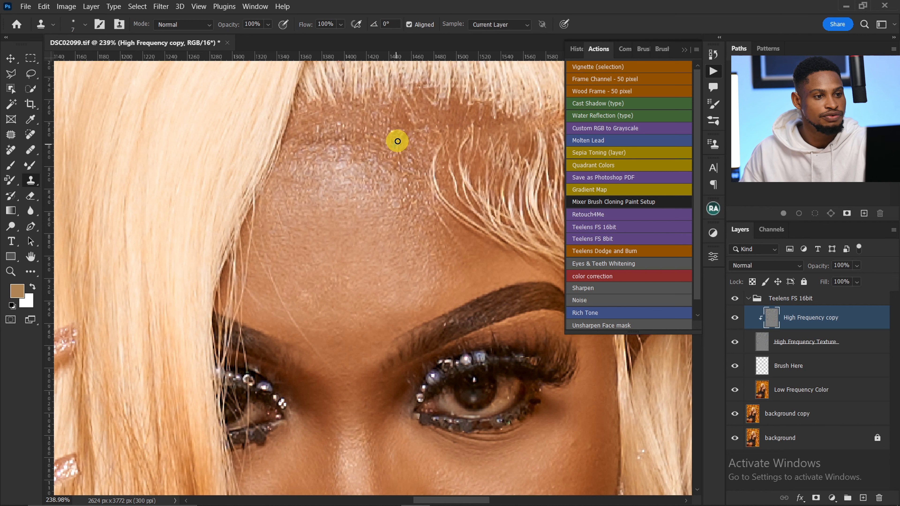
pyautogui.moveTo(487, 160); pyautogui.dragTo(440, 262)
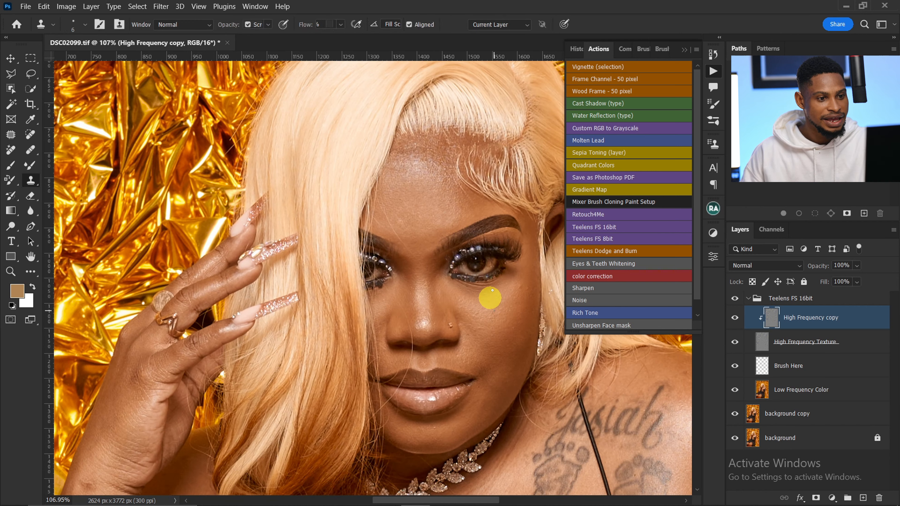
pyautogui.moveTo(490, 298)
pyautogui.mouseDown()
pyautogui.moveTo(541, 293)
pyautogui.moveTo(388, 235)
pyautogui.moveTo(455, 243)
pyautogui.mouseUp()
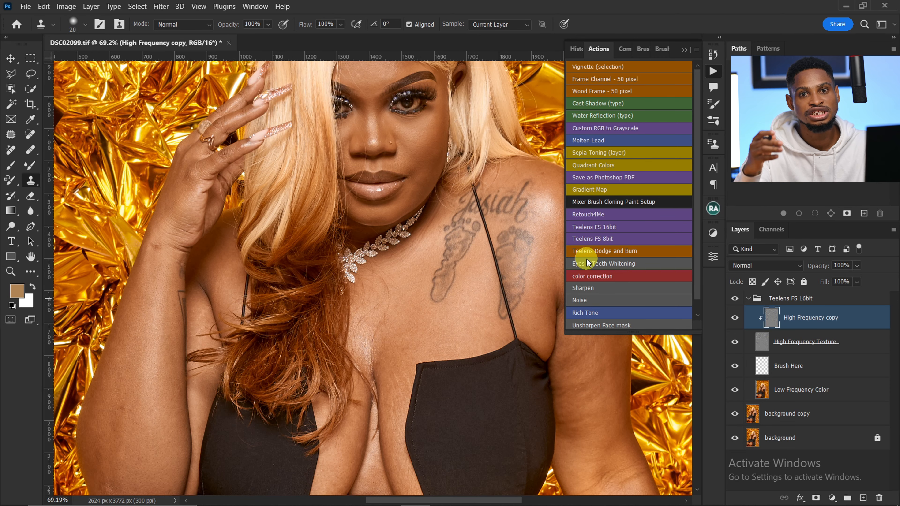
# On the Low Frequency Color layer, blend the tattooed skin with a 175 px Mixer Brush while the High Frequency Texture layer is hidden
pyautogui.click(751, 366)
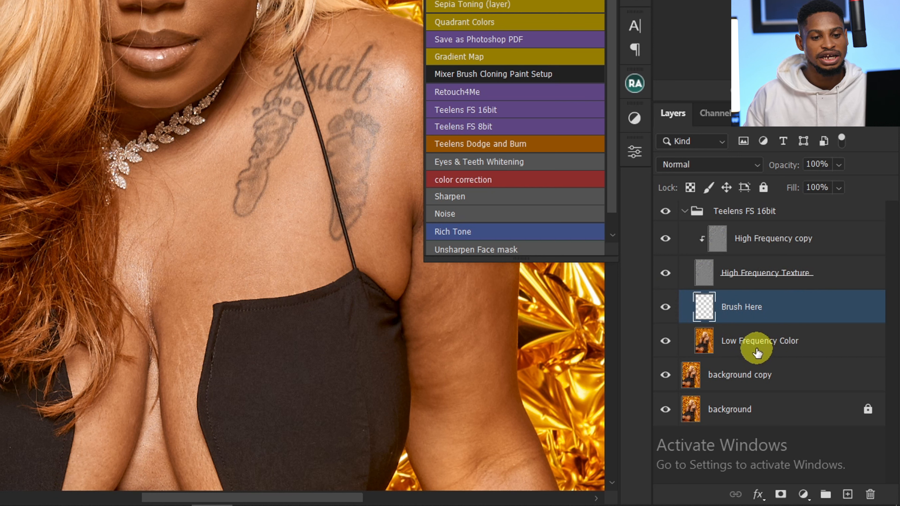
pyautogui.click(756, 352)
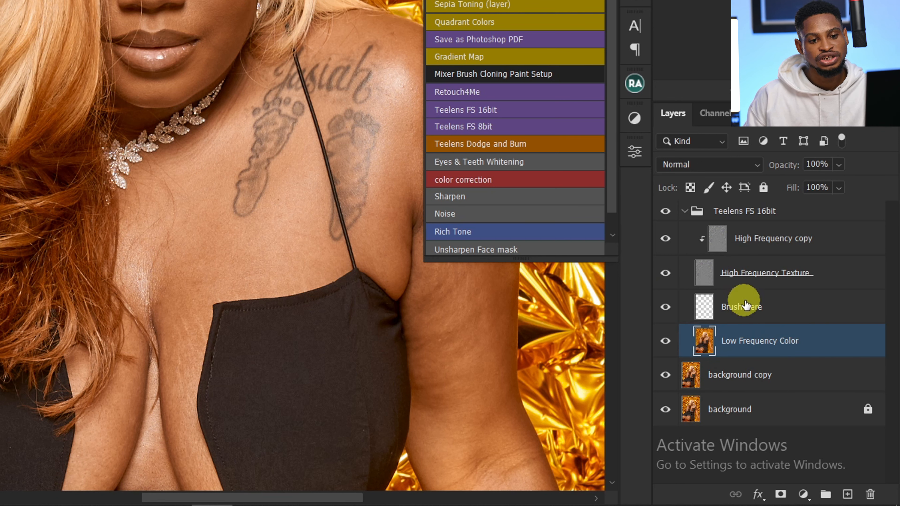
pyautogui.click(729, 307)
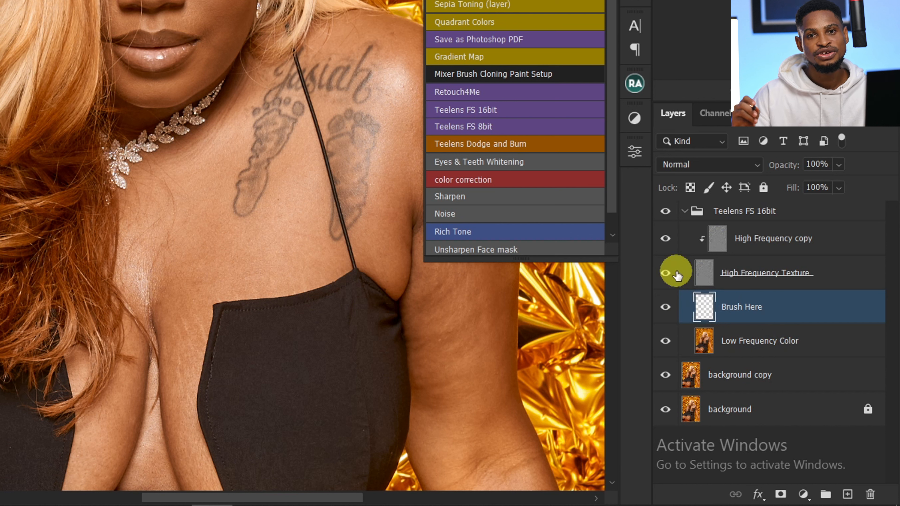
pyautogui.click(754, 349)
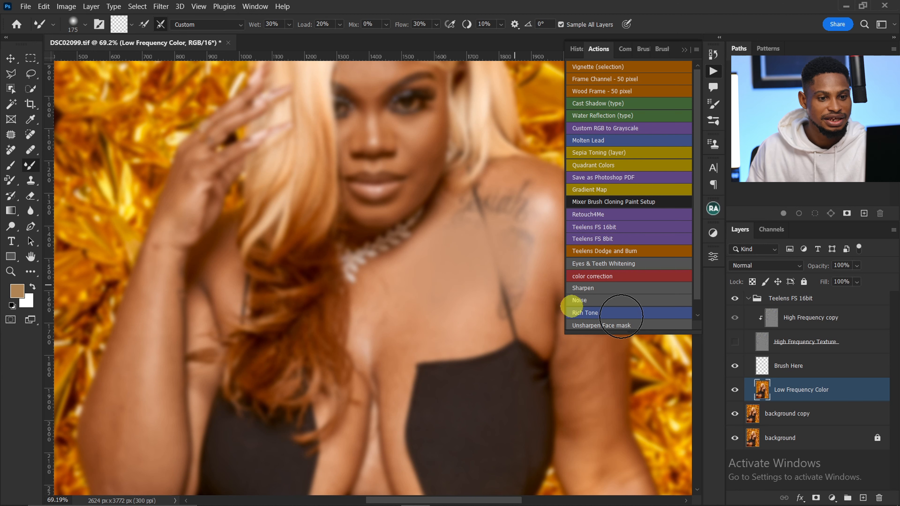
# Show the High Frequency Texture layer and toggle the Low Frequency Color layer's visibility to compare the blended tattoo area
pyautogui.click(735, 343)
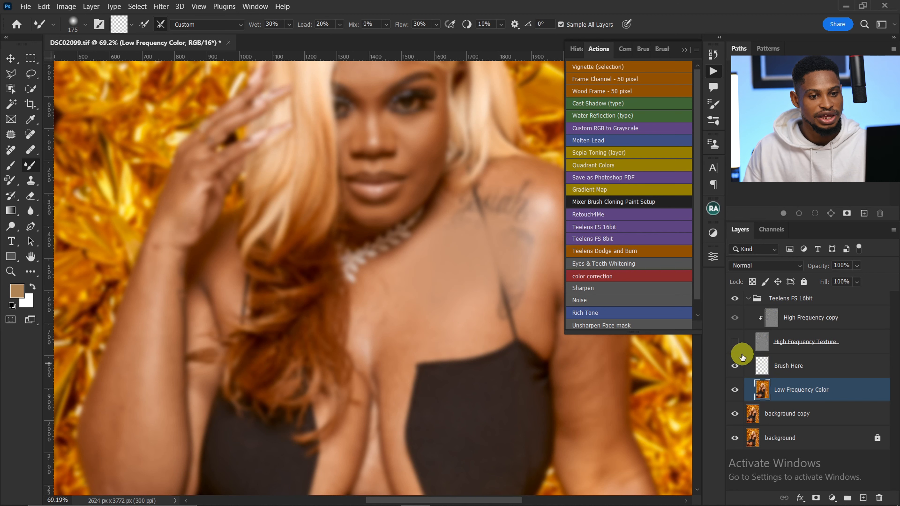
pyautogui.click(734, 342)
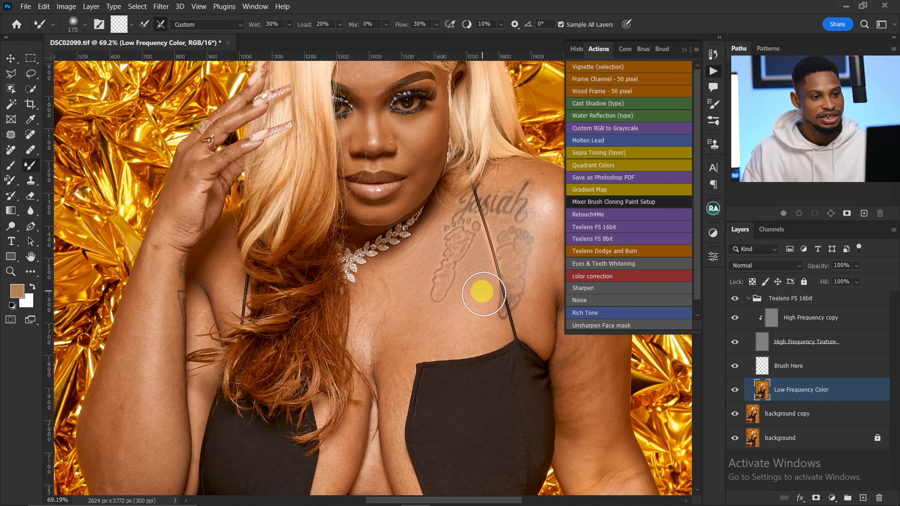
pyautogui.click(736, 390)
pyautogui.click(736, 390)
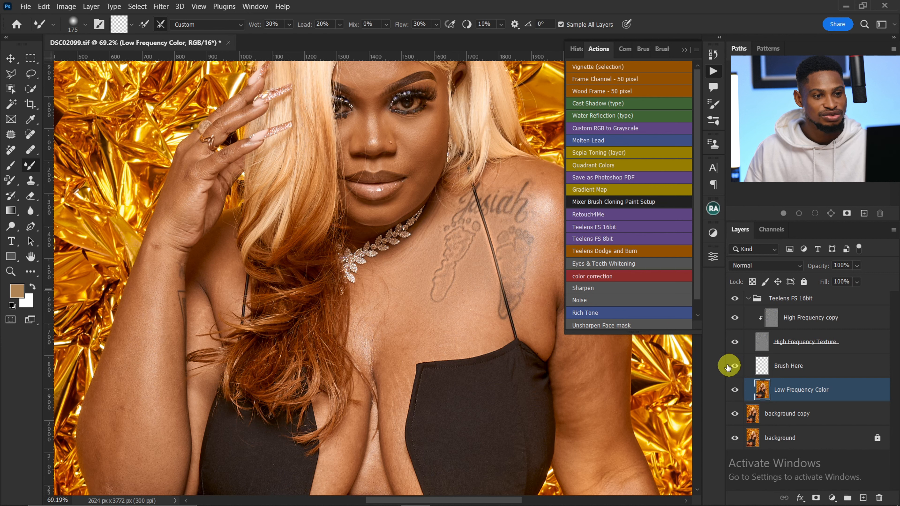
# Enlarge the Eraser to 400 px and try to erase the blending over the tattoo on the Low Frequency Color layer
pyautogui.click(30, 202)
pyautogui.press(']')
pyautogui.press(']')
pyautogui.press(']')
pyautogui.press(']')
pyautogui.press(']')
pyautogui.press(']')
pyautogui.press(']')
pyautogui.press(']')
pyautogui.press(']')
pyautogui.press(']')
pyautogui.press(']')
pyautogui.press(']')
pyautogui.press(']')
pyautogui.press(']')
pyautogui.press(']')
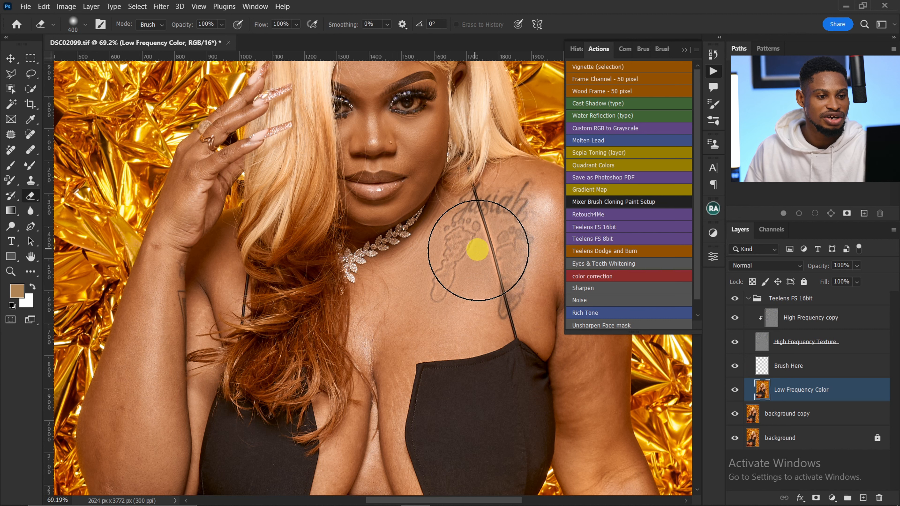
pyautogui.moveTo(475, 249)
pyautogui.mouseDown()
pyautogui.moveTo(506, 260)
pyautogui.moveTo(510, 277)
pyautogui.moveTo(482, 205)
pyautogui.moveTo(527, 255)
pyautogui.moveTo(524, 277)
pyautogui.moveTo(467, 307)
pyautogui.moveTo(588, 347)
pyautogui.moveTo(578, 400)
pyautogui.moveTo(472, 296)
pyautogui.moveTo(400, 304)
pyautogui.moveTo(466, 297)
pyautogui.moveTo(509, 249)
pyautogui.moveTo(565, 299)
pyautogui.moveTo(540, 315)
pyautogui.moveTo(515, 313)
pyautogui.mouseUp()
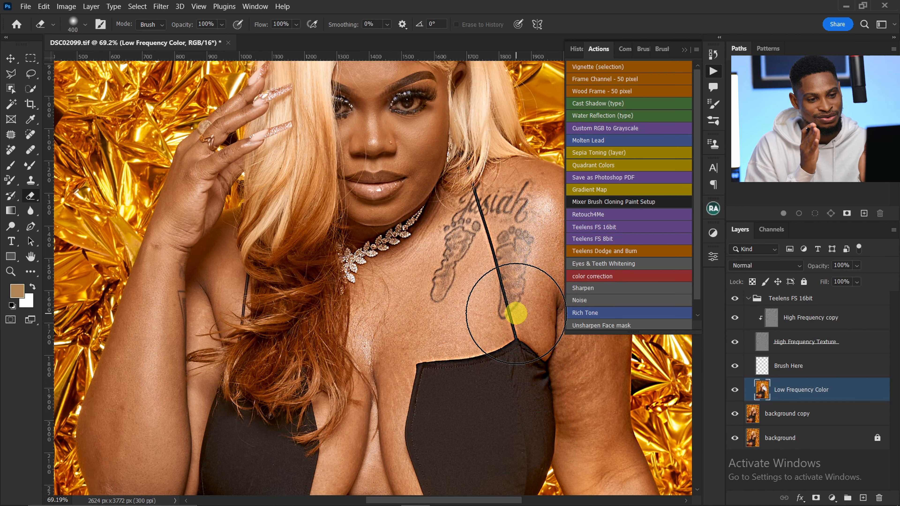
# Undo the erasing and Mixer Brush strokes made on the Low Frequency Color layer
pyautogui.hotkey('ctrl', 'z')
pyautogui.hotkey('ctrl', 'z')
pyautogui.hotkey('ctrl', 'z')
pyautogui.hotkey('ctrl', 'z')
pyautogui.hotkey('ctrl', 'z')
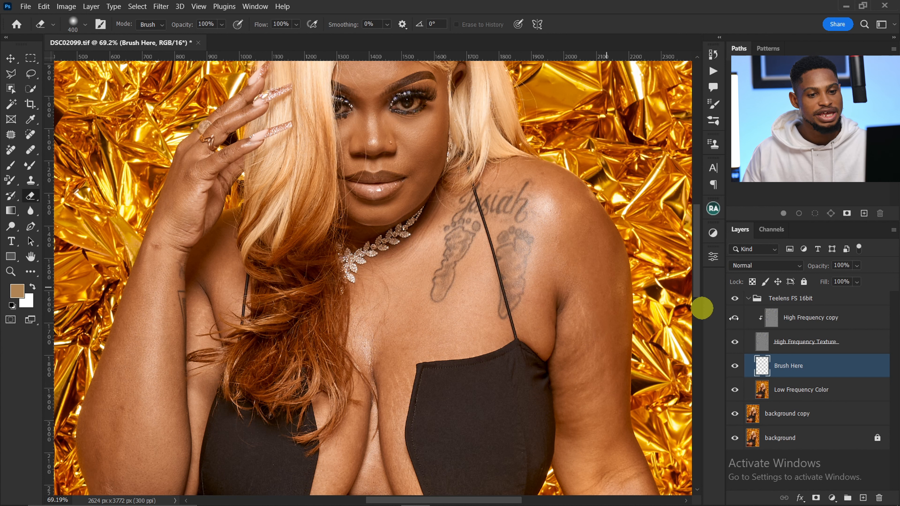
# On the Brush Here layer, blend the tattoo with the Mixer Brush while the texture is hidden, and compare before and after
pyautogui.click(807, 372)
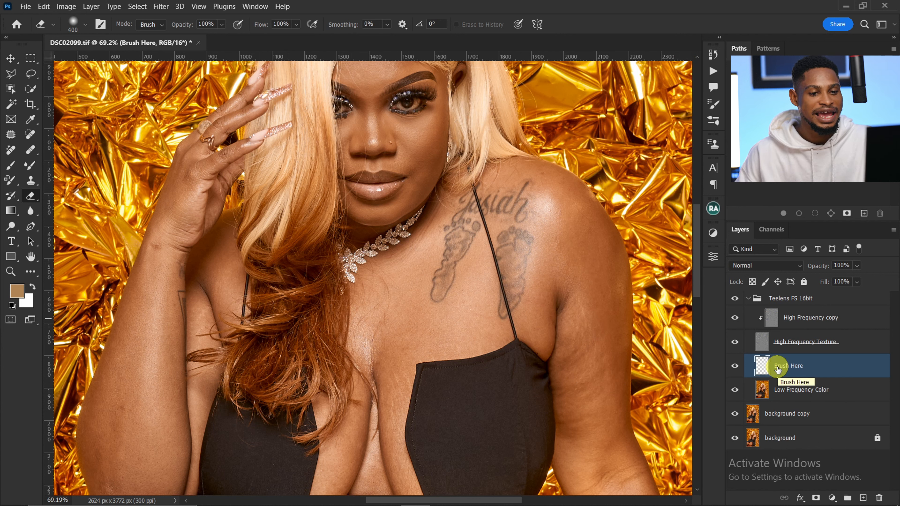
pyautogui.click(735, 342)
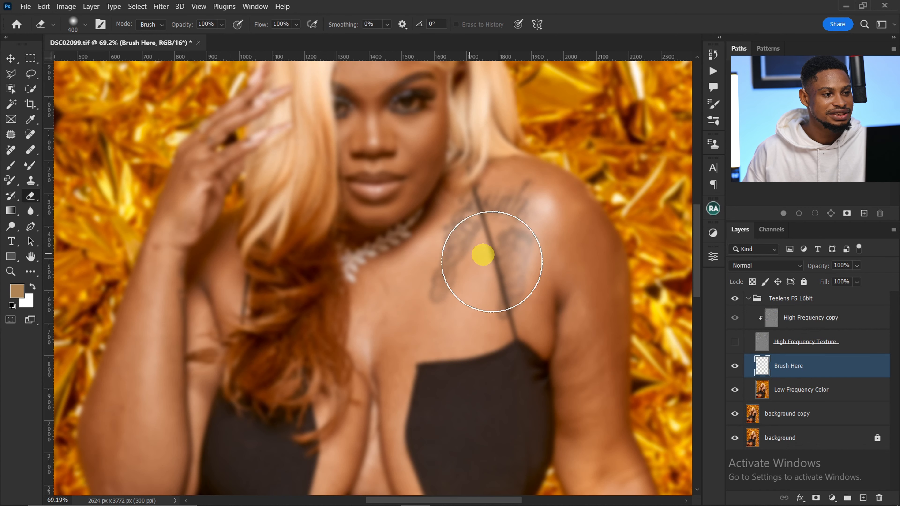
pyautogui.click(29, 167)
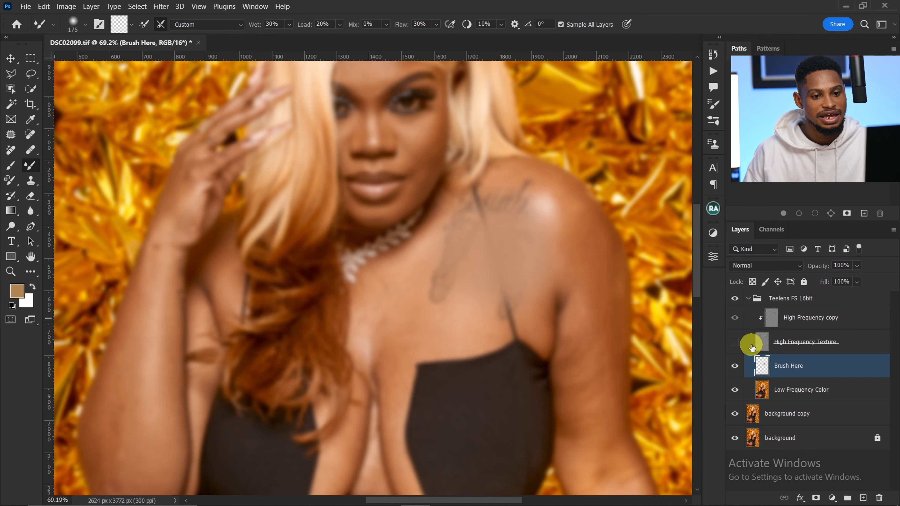
pyautogui.click(734, 342)
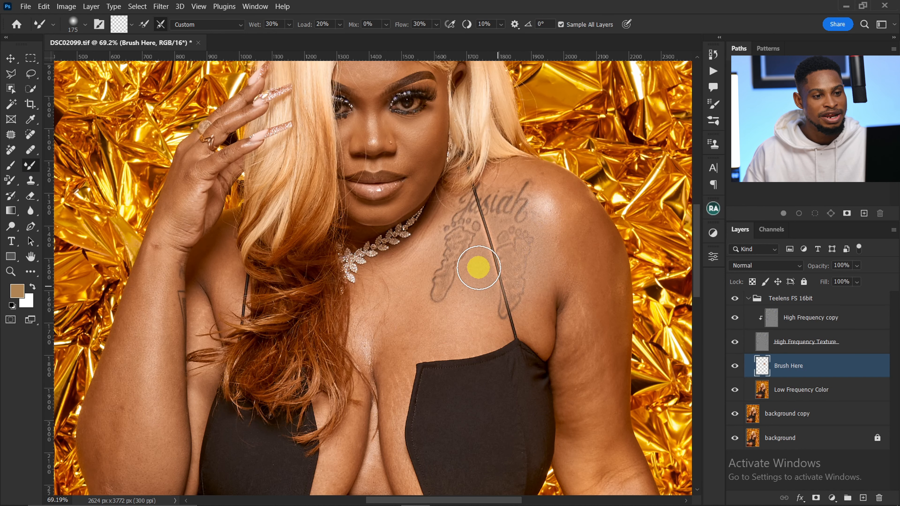
pyautogui.click(738, 367)
pyautogui.click(734, 366)
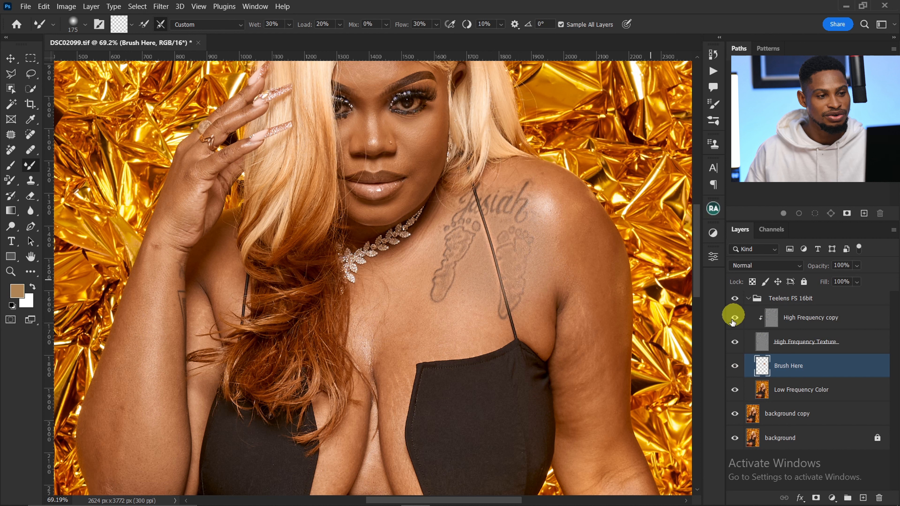
# Erase the Mixer Brush strokes over the tattoo from the Brush Here layer with a 400 px Eraser
pyautogui.click(31, 196)
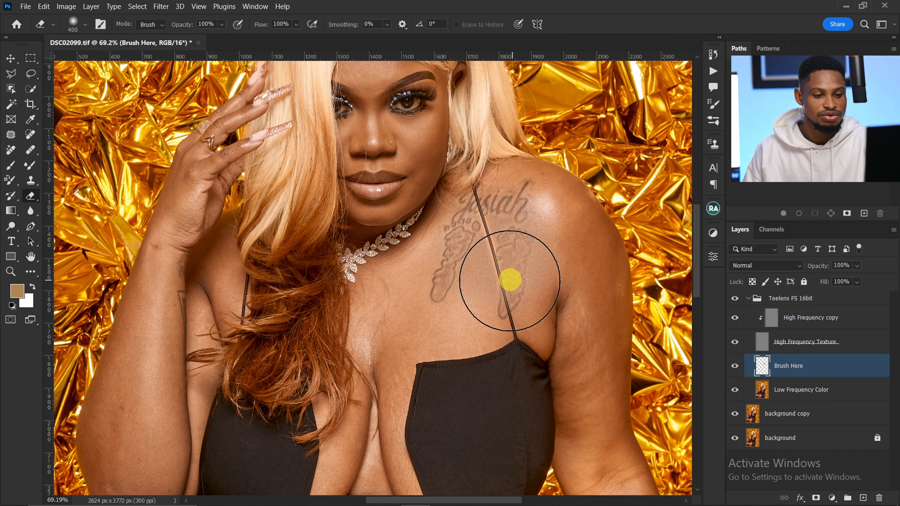
pyautogui.moveTo(501, 281)
pyautogui.mouseDown()
pyautogui.moveTo(528, 288)
pyautogui.moveTo(588, 261)
pyautogui.moveTo(482, 322)
pyautogui.moveTo(615, 359)
pyautogui.moveTo(478, 287)
pyautogui.moveTo(568, 316)
pyautogui.moveTo(508, 310)
pyautogui.mouseUp()
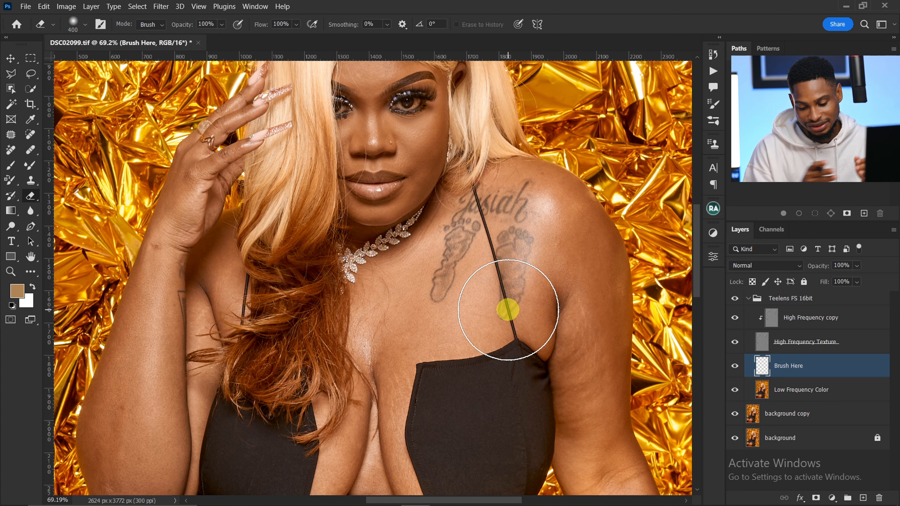
# Switch to the Mixer Brush and examine its brush tip, load and clean options, and its Wet, Load, Mix and Flow settings
pyautogui.press('b')
pyautogui.click(83, 31)
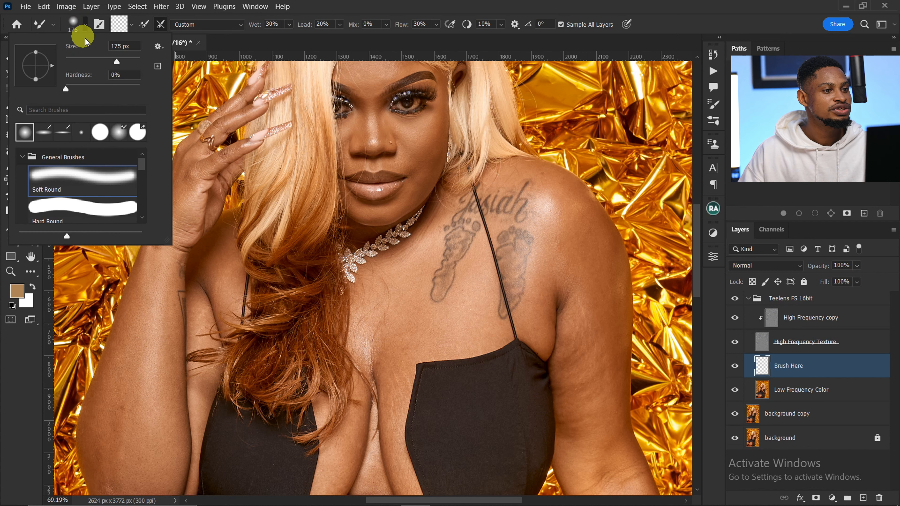
pyautogui.click(160, 27)
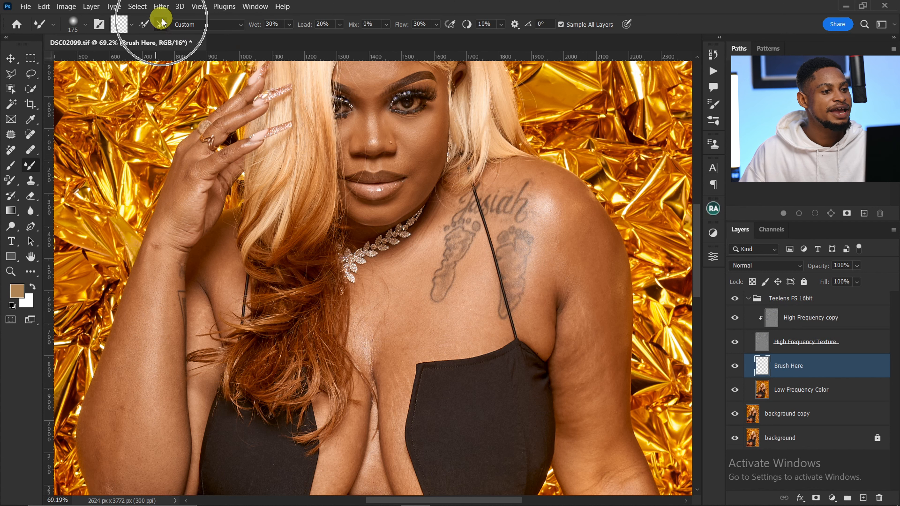
pyautogui.click(160, 27)
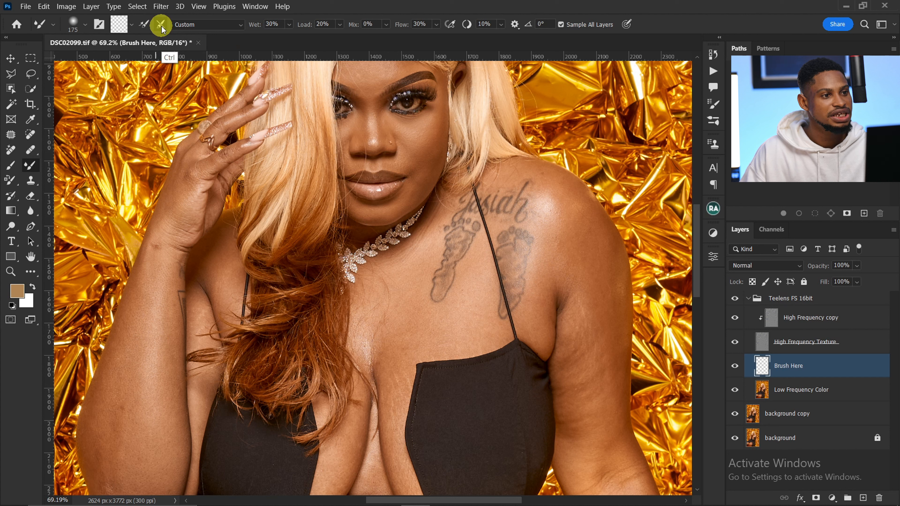
pyautogui.click(273, 25)
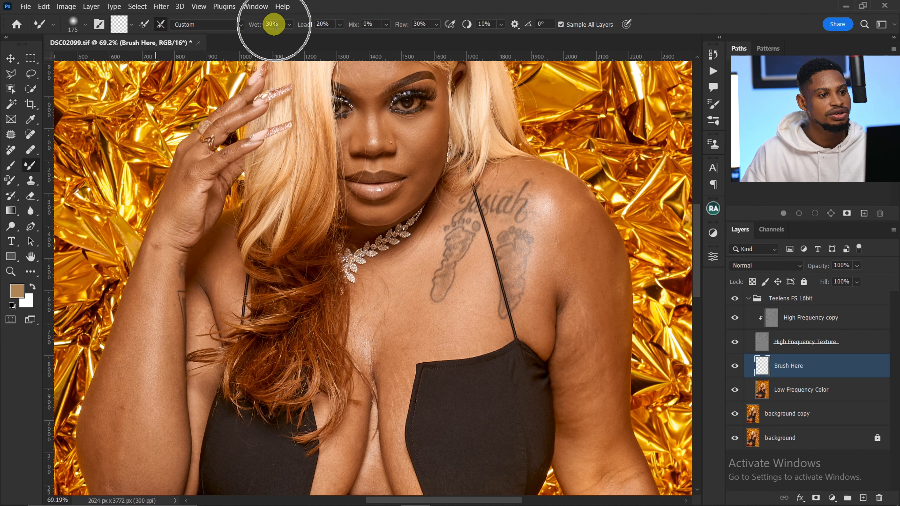
pyautogui.click(323, 24)
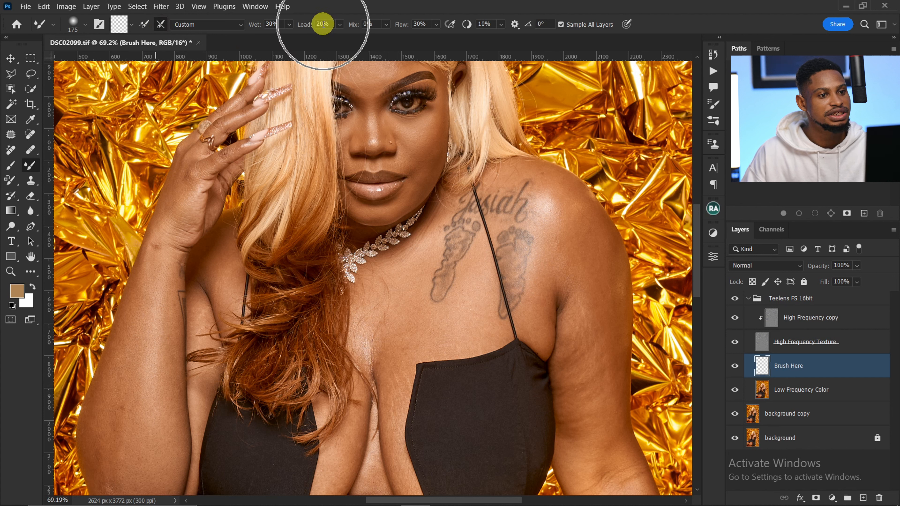
pyautogui.press('ctrl')
pyautogui.click(377, 25)
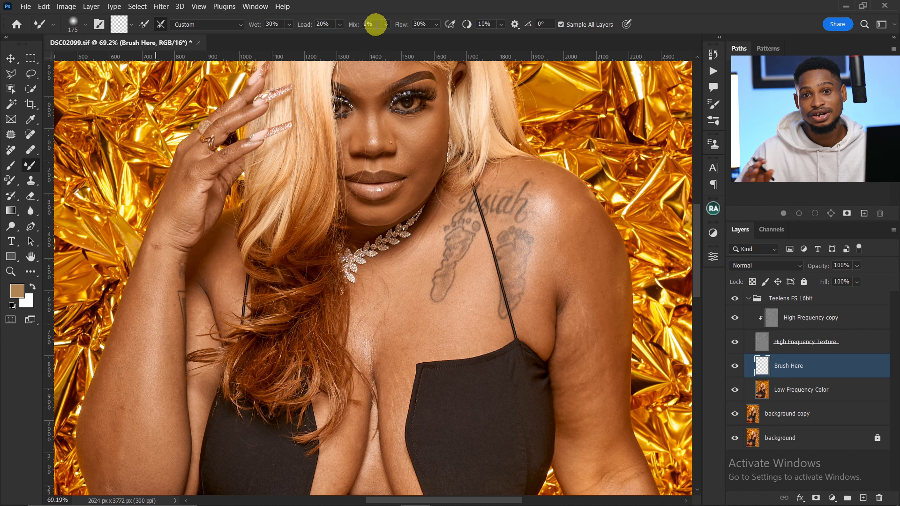
pyautogui.press('ctrl')
pyautogui.press('ctrl')
pyautogui.press('ctrl')
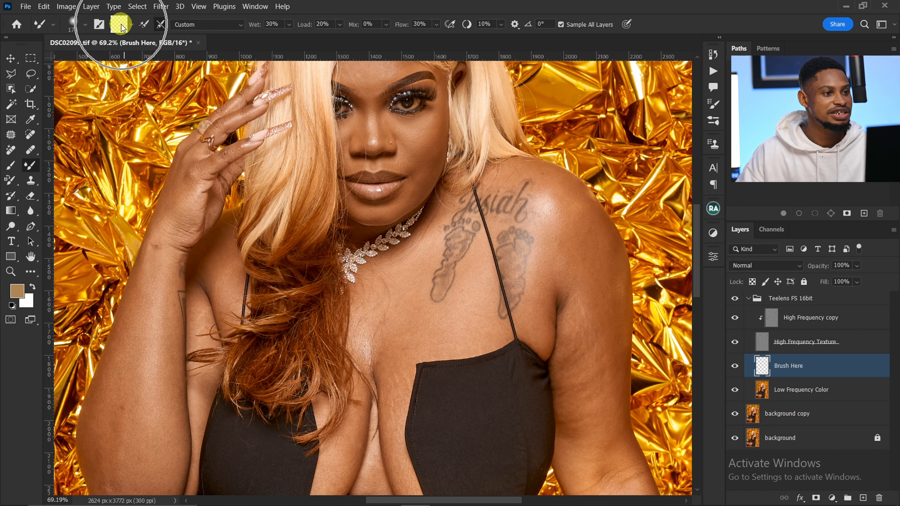
pyautogui.press('ctrl')
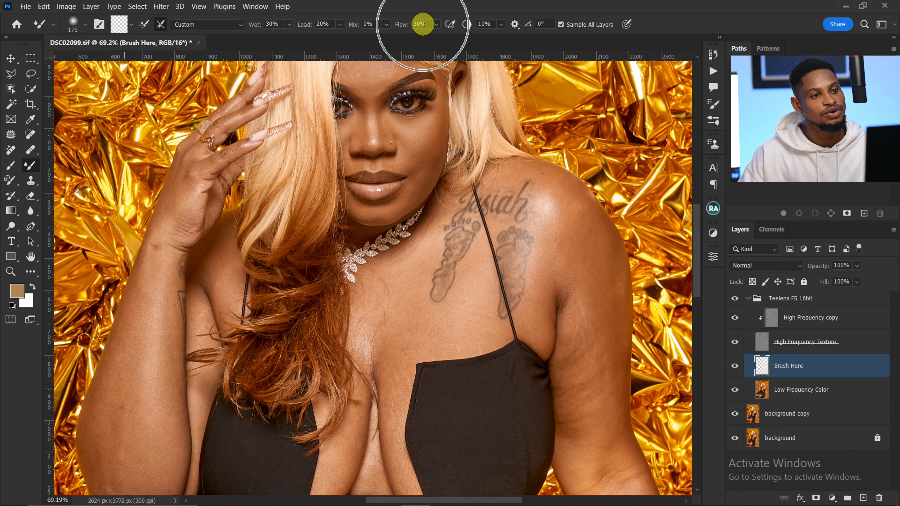
pyautogui.press('ctrl')
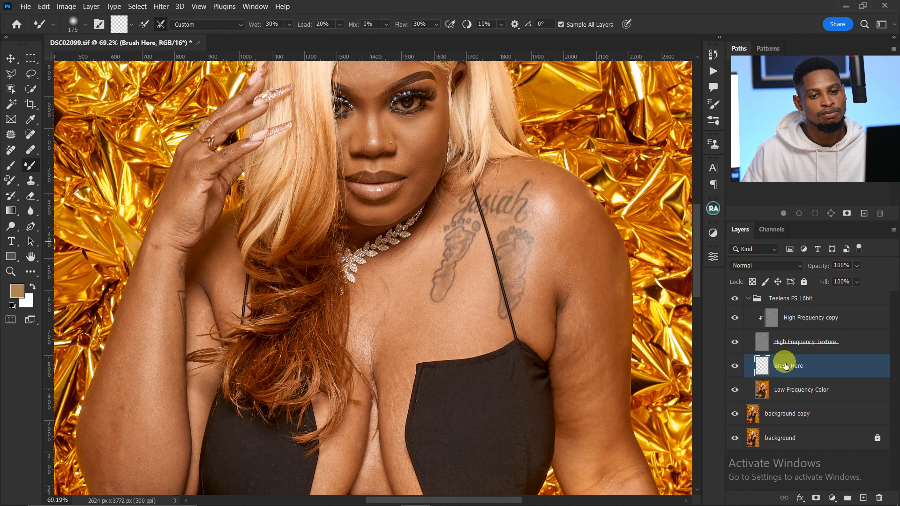
# Select the High Frequency Texture layer above the Brush Here layer
pyautogui.press('ctrl')
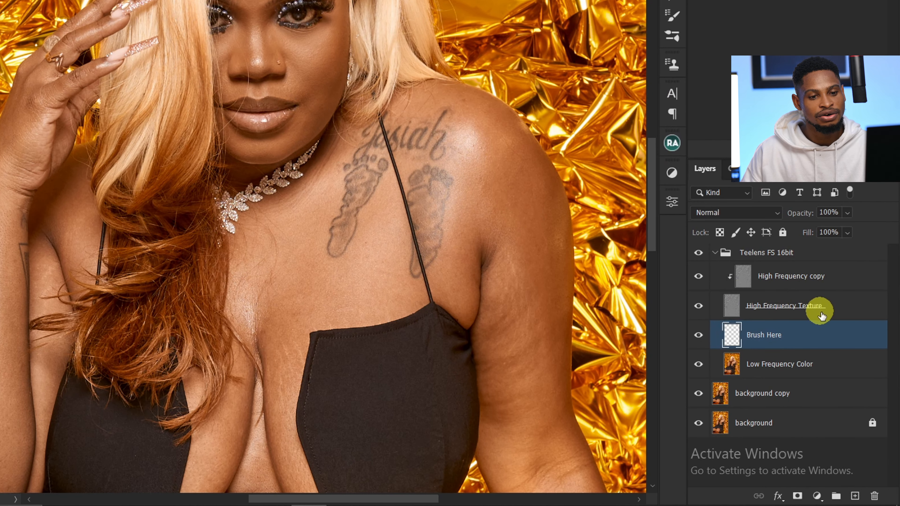
pyautogui.click(830, 343)
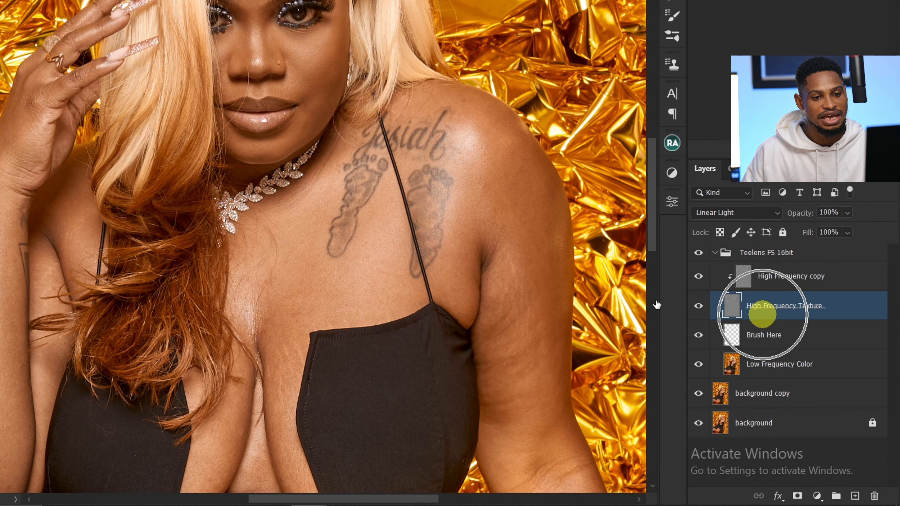
# Hide the High Frequency Texture layer, select the Brush Here layer and reduce the Mixer Brush to 60 px for the forehead
pyautogui.click(697, 306)
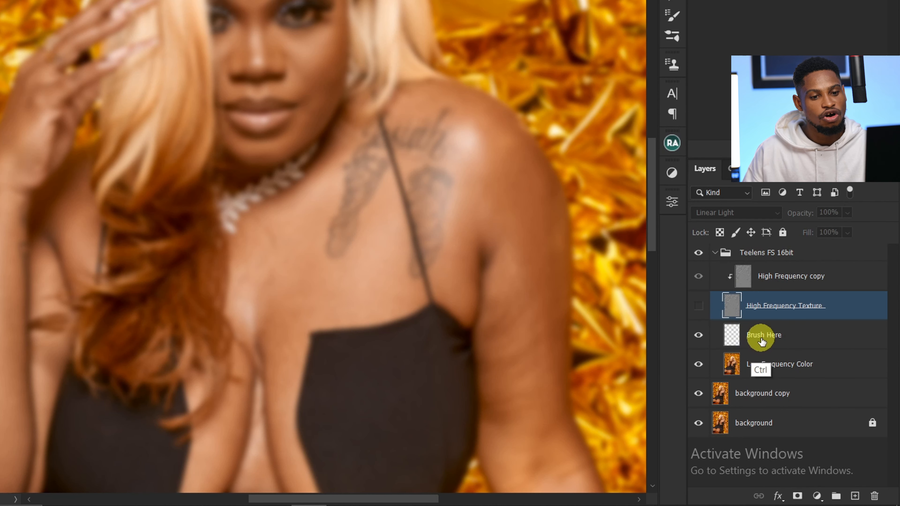
pyautogui.click(765, 339)
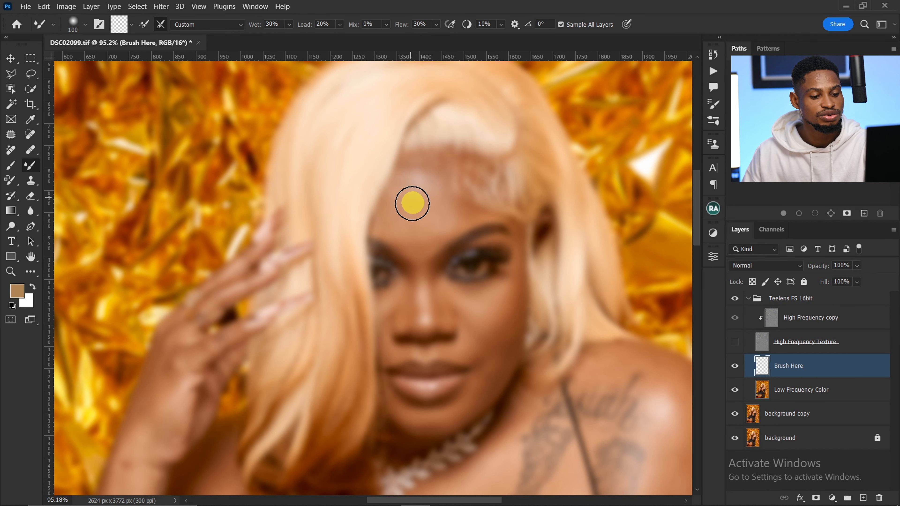
pyautogui.press(']')
pyautogui.press(']')
pyautogui.press(']')
pyautogui.press('[')
pyautogui.press('[')
pyautogui.press('[')
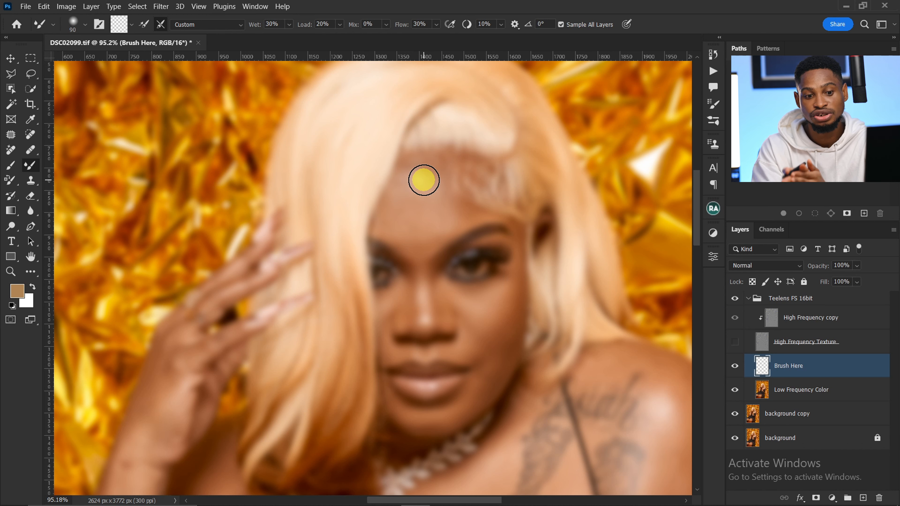
pyautogui.press('[')
pyautogui.press('[')
pyautogui.press('[')
pyautogui.press('[')
pyautogui.press('[')
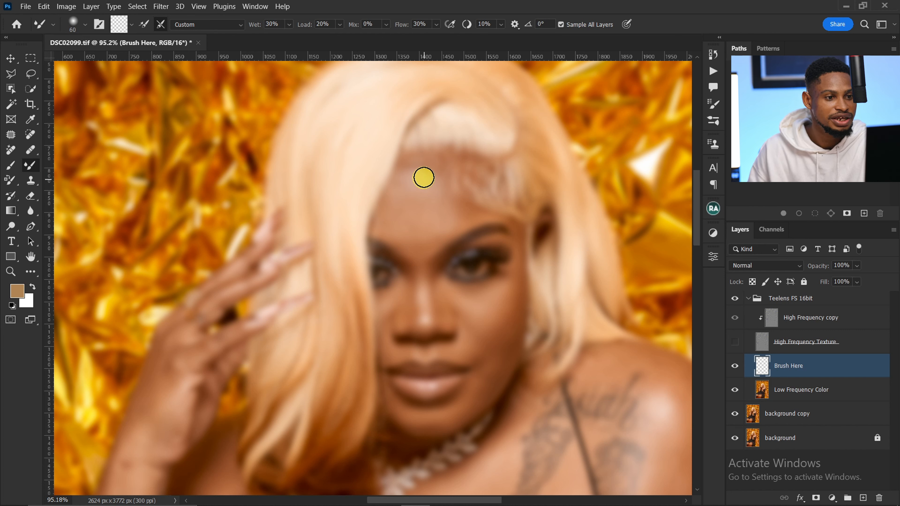
# Blend the forehead tones on the Brush Here layer with a Mixer Brush of about 40 to 100 px, and check them with the texture shown
pyautogui.press(']')
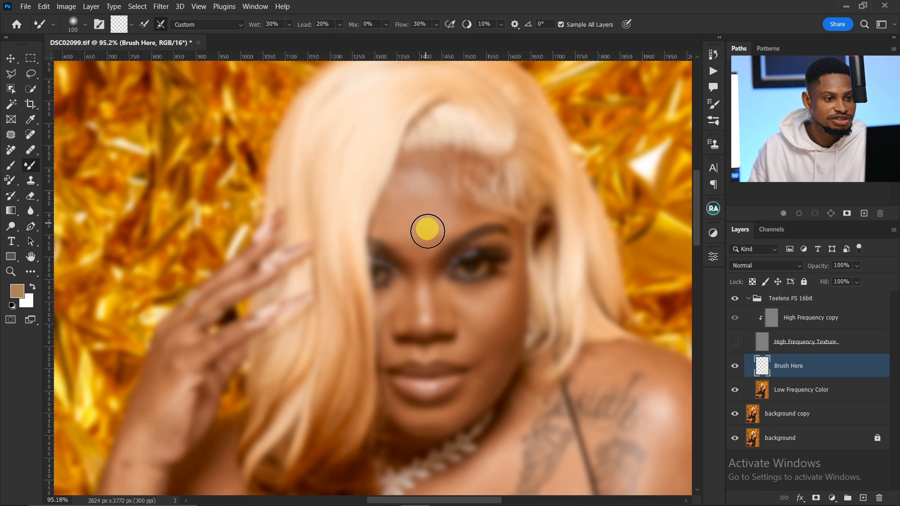
pyautogui.press(']')
pyautogui.press(']')
pyautogui.press(']')
pyautogui.press(']')
pyautogui.press('[')
pyautogui.press('[')
pyautogui.press('[')
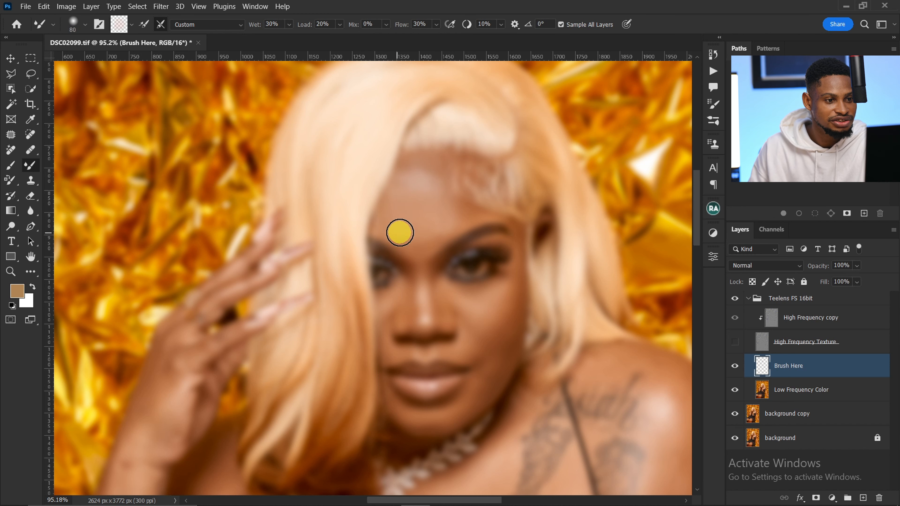
pyautogui.press('[')
pyautogui.press('[')
pyautogui.press('[')
pyautogui.press('[')
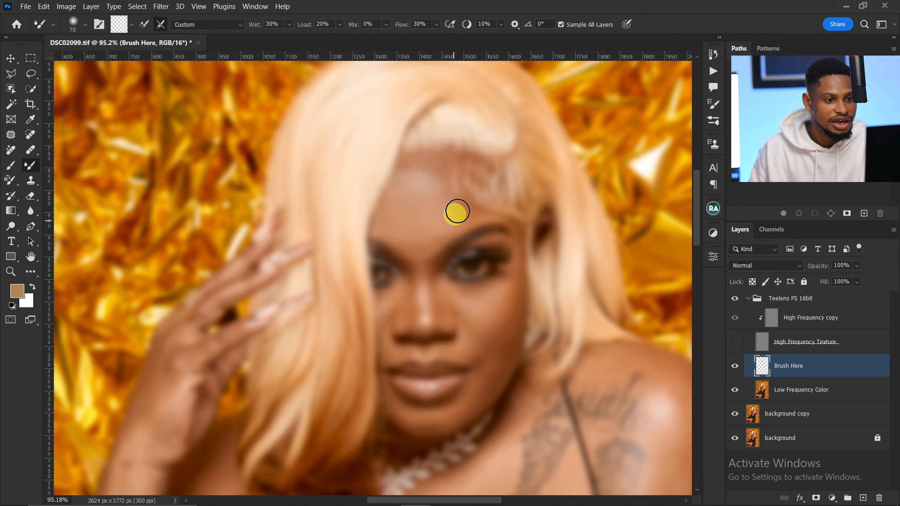
pyautogui.press(']')
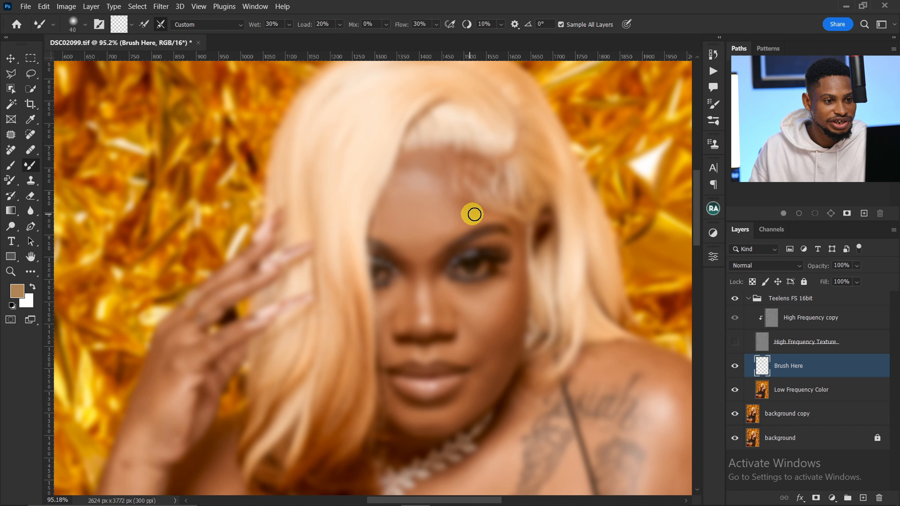
pyautogui.press(']')
pyautogui.press(']')
pyautogui.press(']')
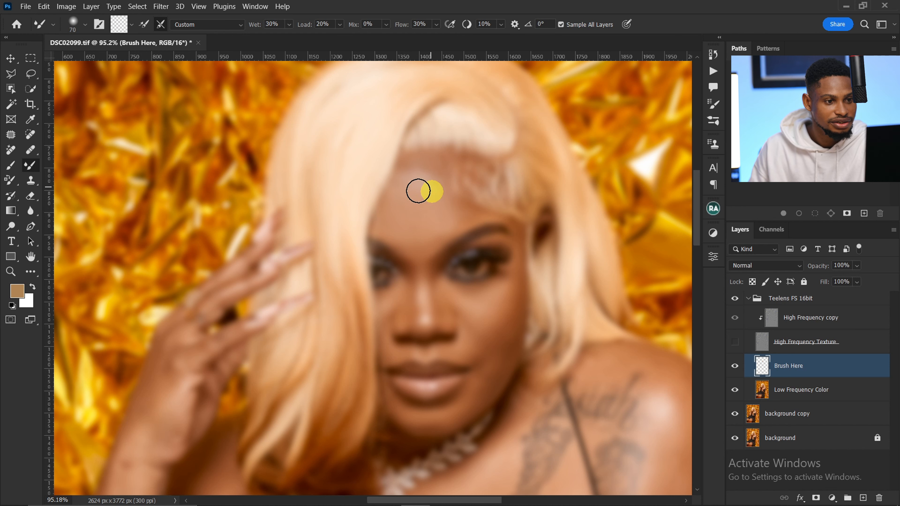
pyautogui.moveTo(440, 214); pyautogui.dragTo(426, 243)
pyautogui.press('[')
pyautogui.press('[')
pyautogui.press('[')
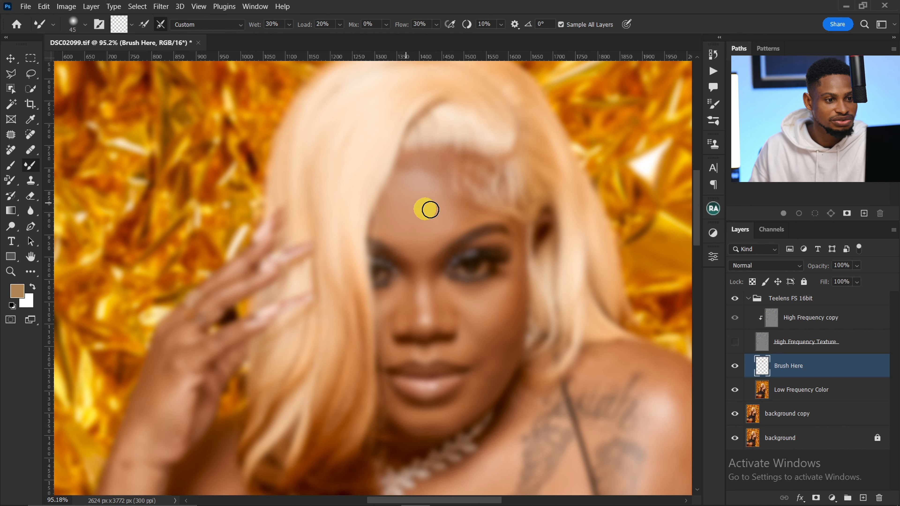
pyautogui.moveTo(428, 212)
pyautogui.mouseDown()
pyautogui.moveTo(424, 250)
pyautogui.moveTo(448, 212)
pyautogui.moveTo(403, 219)
pyautogui.mouseUp()
pyautogui.press('[')
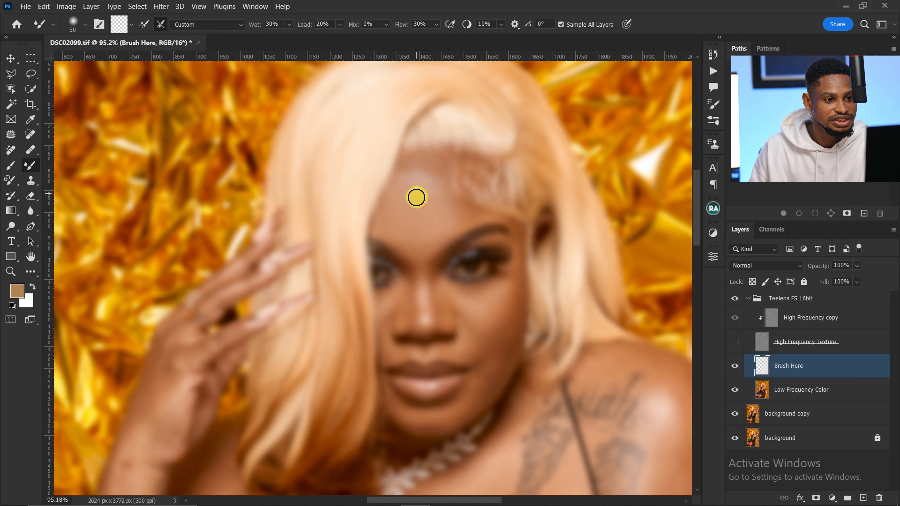
pyautogui.click(735, 342)
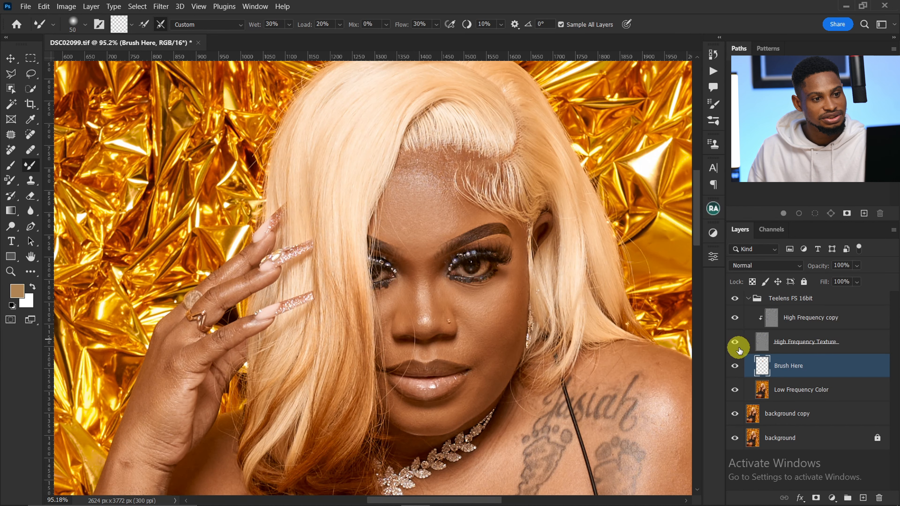
# With the texture hidden, blend the nose highlights using a Mixer Brush of about 25 to 45 px, and restore the High Frequency Texture layer
pyautogui.click(735, 342)
pyautogui.press('[')
pyautogui.press('[')
pyautogui.click(412, 293)
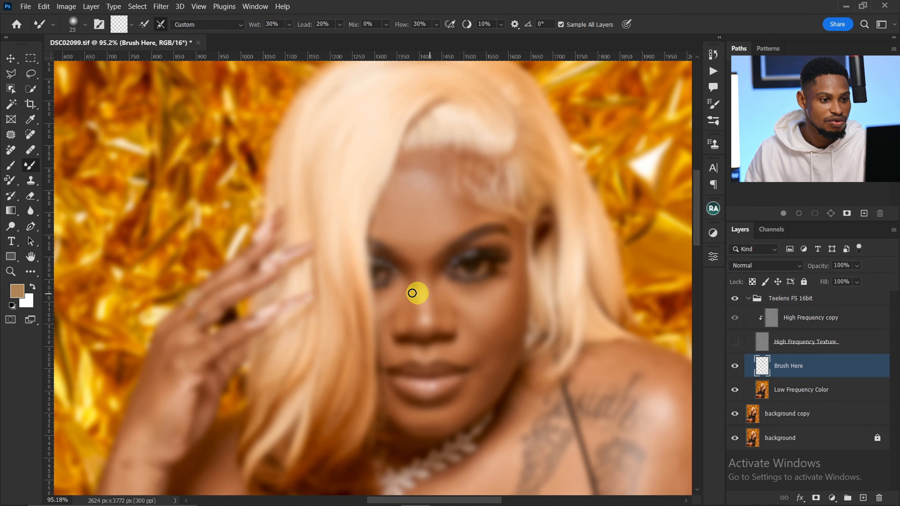
pyautogui.press(']')
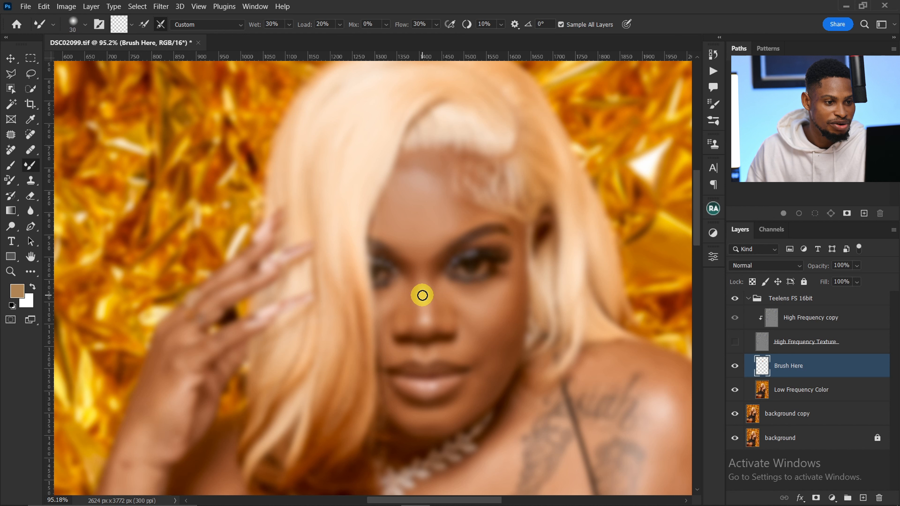
pyautogui.press(']')
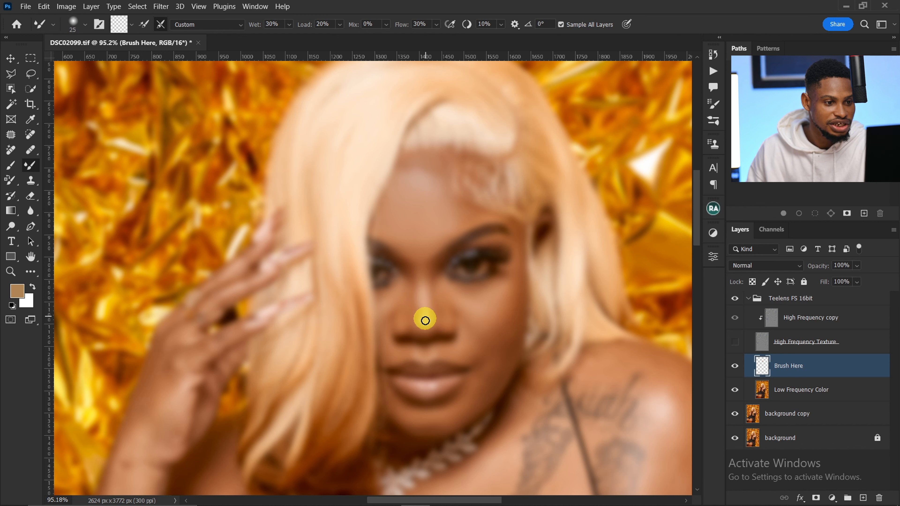
pyautogui.press(']')
pyautogui.press(']')
pyautogui.press(']')
pyautogui.press(']')
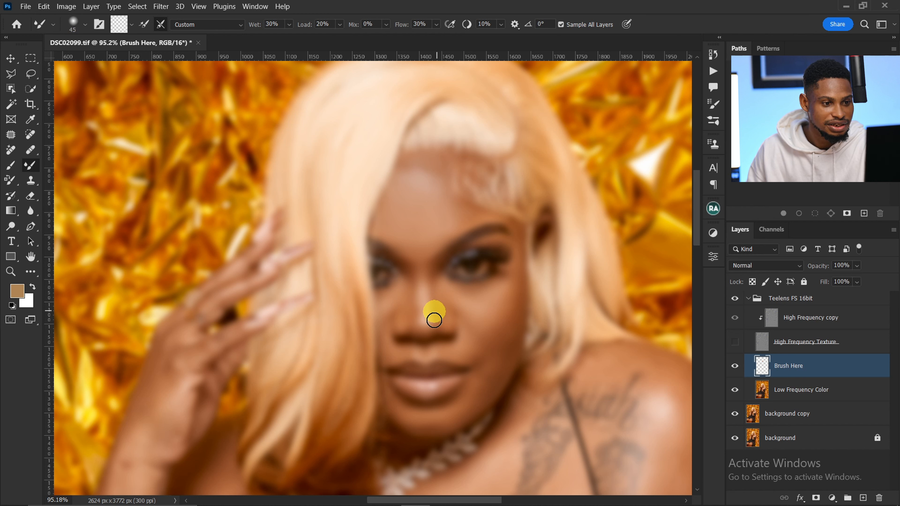
pyautogui.click(734, 341)
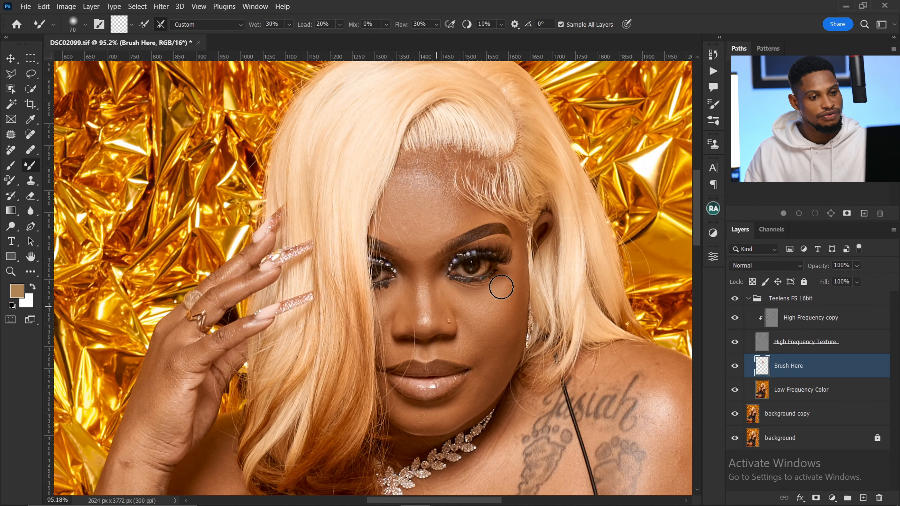
# Compare the face before and after blending by switching the Brush Here layer off and on
pyautogui.press('z')
pyautogui.moveTo(421, 271)
pyautogui.mouseDown()
pyautogui.moveTo(476, 271)
pyautogui.moveTo(441, 271)
pyautogui.mouseUp()
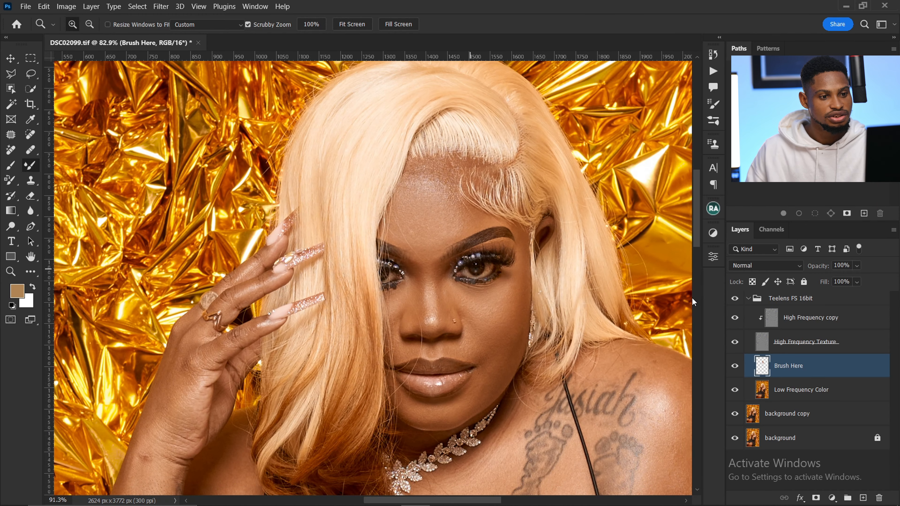
pyautogui.press('b')
pyautogui.click(734, 369)
pyautogui.click(735, 369)
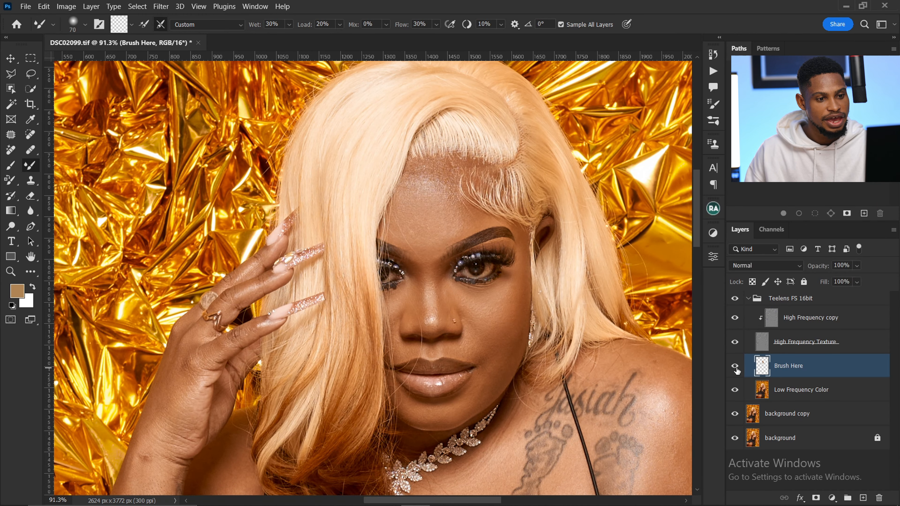
pyautogui.click(735, 369)
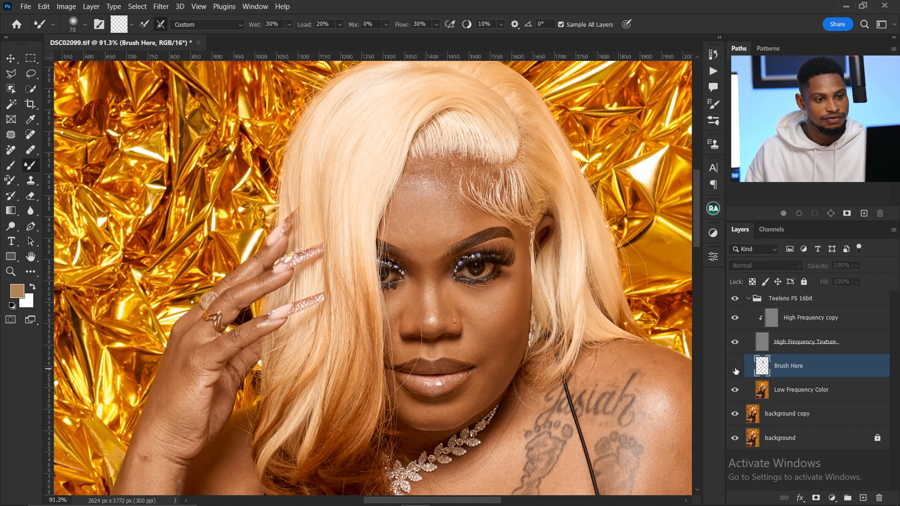
pyautogui.click(735, 369)
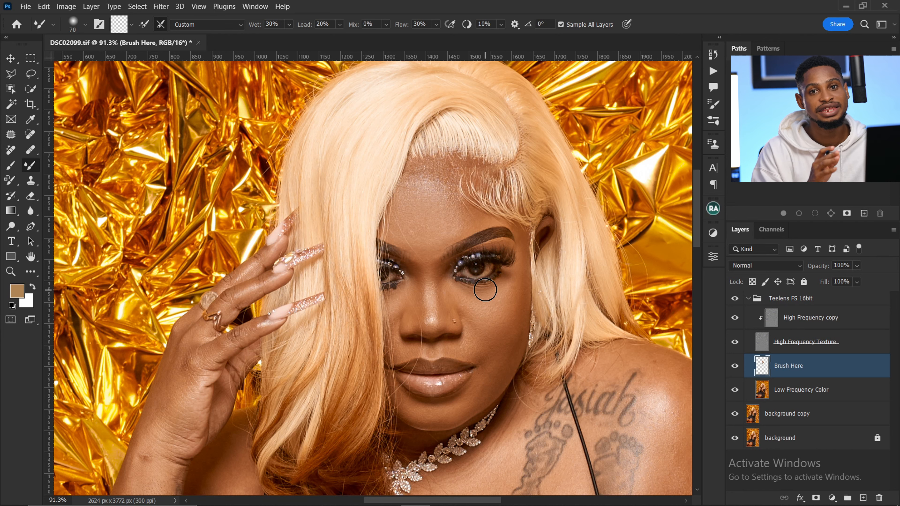
# Hide the High Frequency Texture layer and smooth the chest and shoulder tones with a Mixer Brush of about 125 px
pyautogui.click(734, 342)
pyautogui.moveTo(506, 404); pyautogui.dragTo(484, 407)
pyautogui.moveTo(483, 407); pyautogui.dragTo(425, 230)
pyautogui.press(']')
pyautogui.press(']')
pyautogui.press(']')
pyautogui.press('[')
pyautogui.scroll(3, 464, 260)
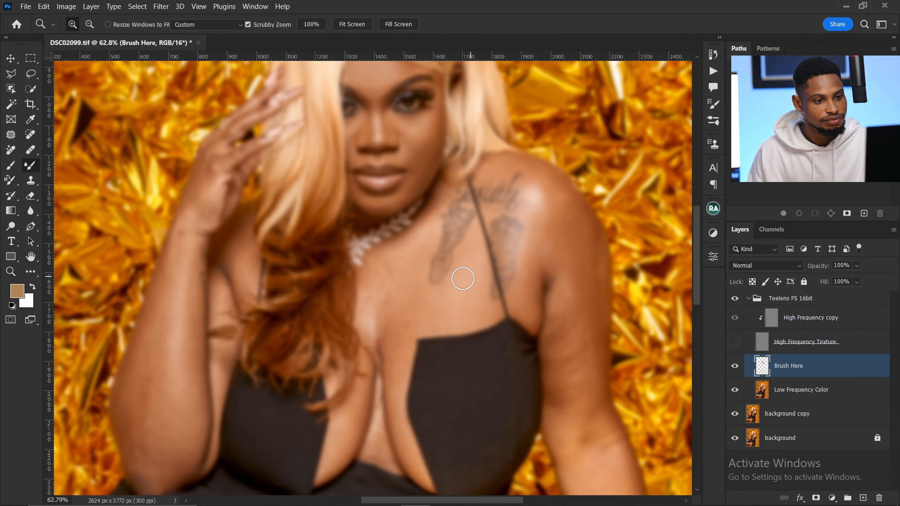
pyautogui.press('[')
pyautogui.press(']')
pyautogui.press(']')
pyautogui.press(']')
pyautogui.press(']')
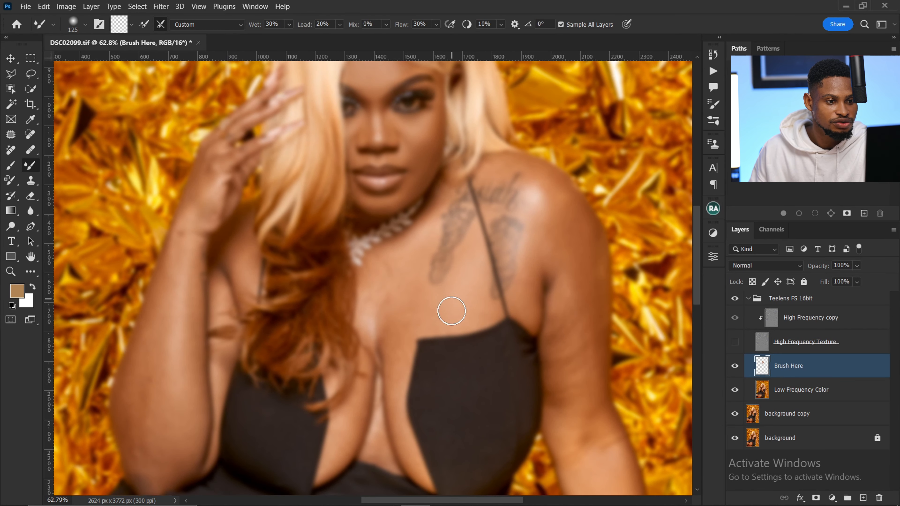
pyautogui.press(']')
pyautogui.press('[')
# Smooth the skin tones of both arms on the Brush Here layer, reducing the Mixer Brush size for the smaller areas
pyautogui.moveTo(546, 198)
pyautogui.mouseDown()
pyautogui.moveTo(560, 310)
pyautogui.moveTo(482, 65)
pyautogui.mouseUp()
pyautogui.press('[')
pyautogui.press('[')
pyautogui.press('[')
pyautogui.press('[')
pyautogui.moveTo(224, 170); pyautogui.dragTo(544, 446)
pyautogui.press('[')
pyautogui.press('[')
pyautogui.press('[')
# Smooth the leg and knee tones on the Brush Here layer with a Mixer Brush of about 100 px
pyautogui.moveTo(408, 471); pyautogui.dragTo(485, 71)
pyautogui.press(']')
pyautogui.press(']')
pyautogui.press(']')
pyautogui.press(']')
pyautogui.press(']')
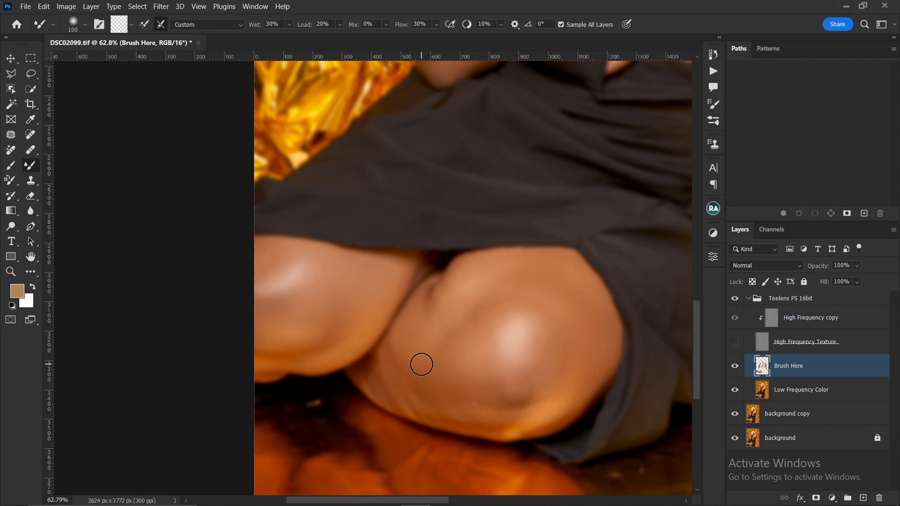
# Examine the whole retouched portrait and compare it with and without the Brush Here layer
pyautogui.moveTo(468, 265); pyautogui.dragTo(432, 266)
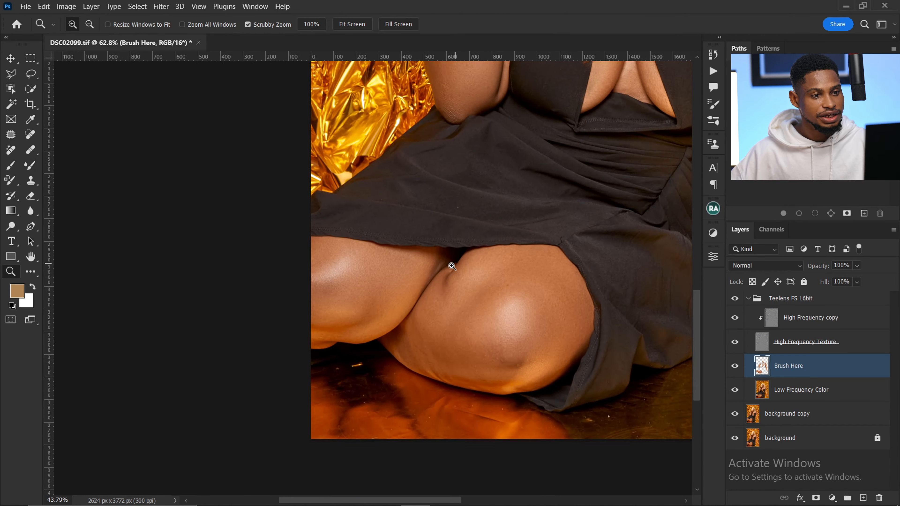
pyautogui.moveTo(495, 209); pyautogui.dragTo(459, 363)
pyautogui.press('z')
pyautogui.moveTo(500, 253); pyautogui.dragTo(460, 253)
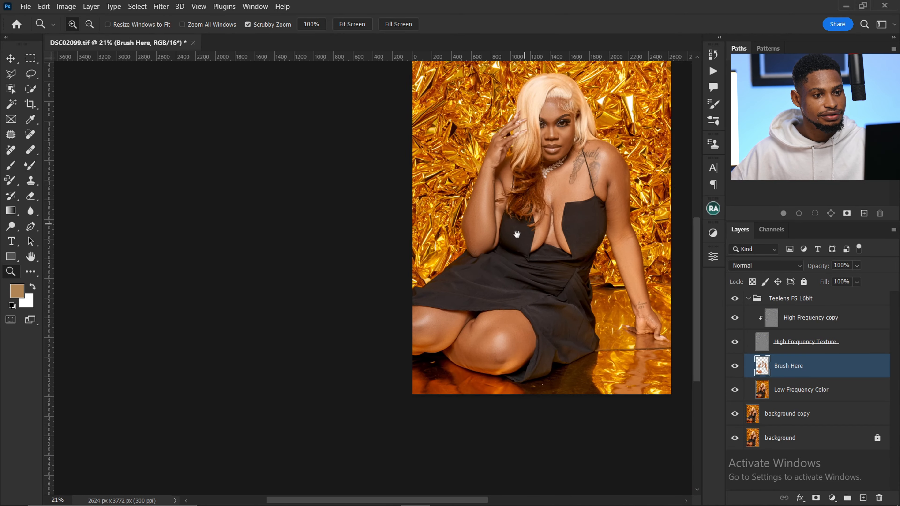
pyautogui.moveTo(516, 233); pyautogui.dragTo(449, 293)
pyautogui.moveTo(493, 188); pyautogui.dragTo(532, 186)
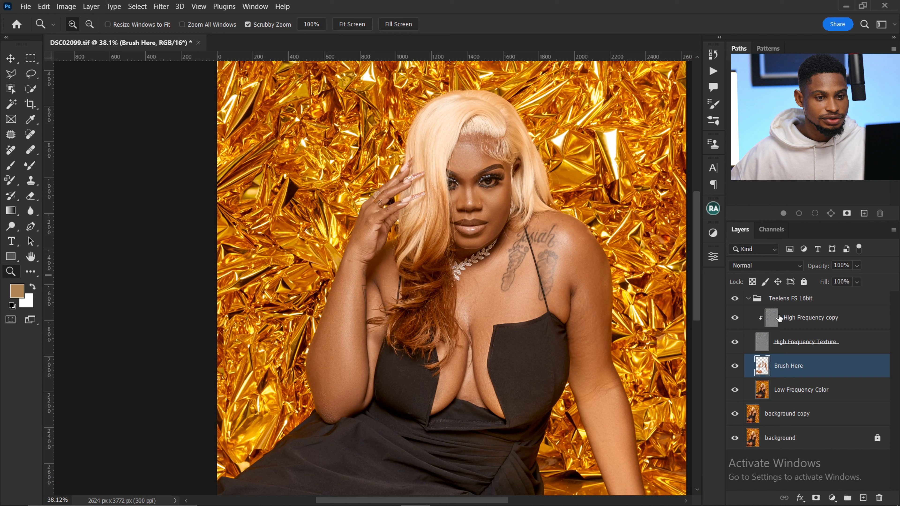
pyautogui.click(741, 370)
pyautogui.click(741, 374)
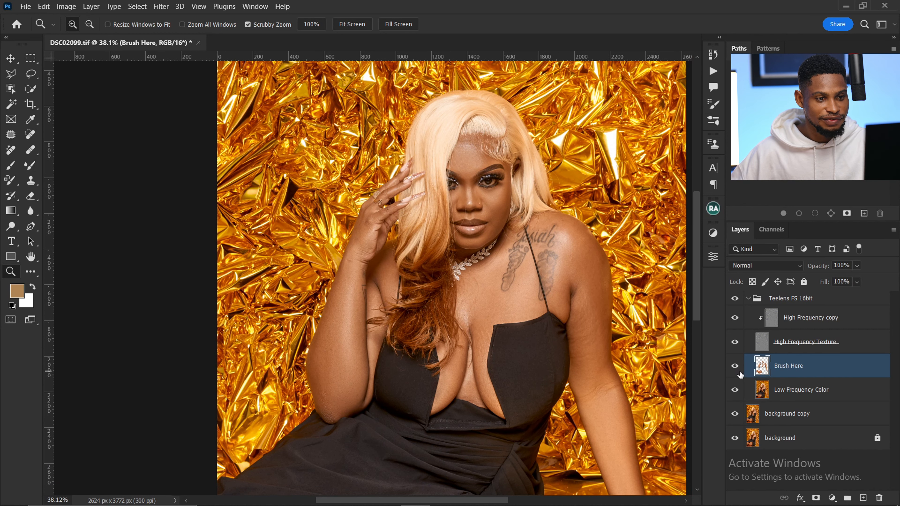
pyautogui.click(738, 374)
pyautogui.click(737, 374)
# Merge the Brush Here and Low Frequency Color layers into one layer
pyautogui.scroll(-2, 528, 218)
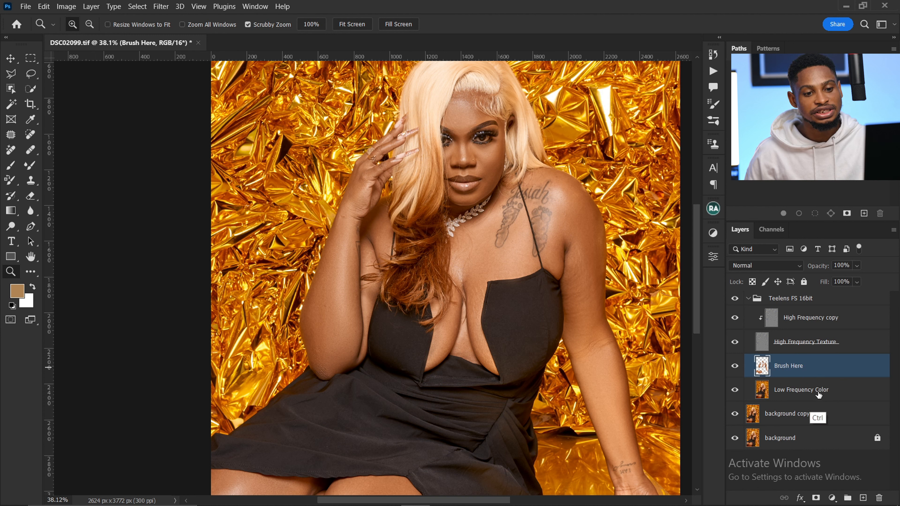
pyautogui.keyDown('ctrl'); pyautogui.click(820, 396); pyautogui.keyUp('ctrl')
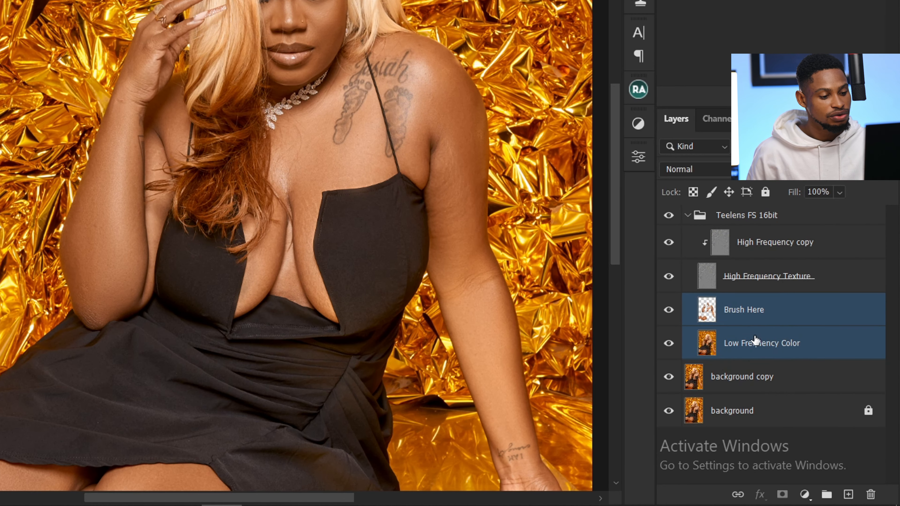
pyautogui.hotkey('ctrl', 'e')
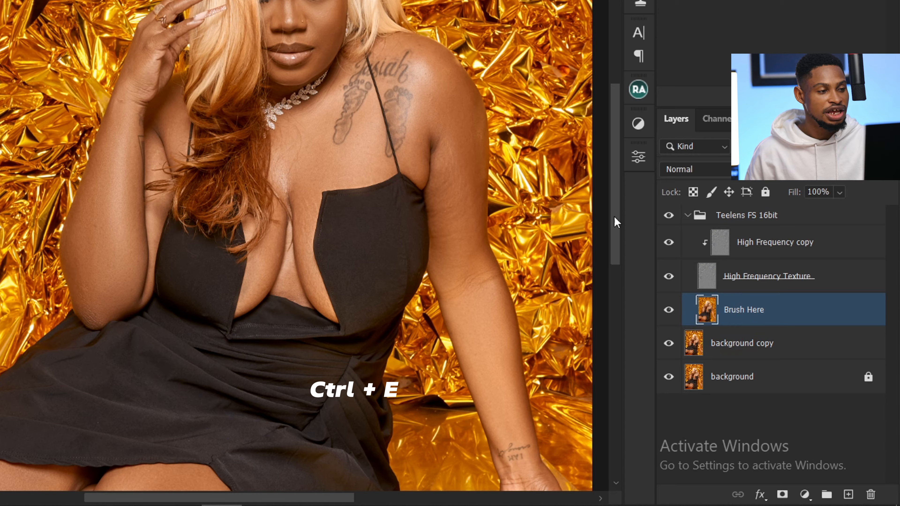
# Apply Imagenomic Portraiture 3 to the merged Brush Here layer with the Default preset, outputting to a new layer
pyautogui.click(161, 6)
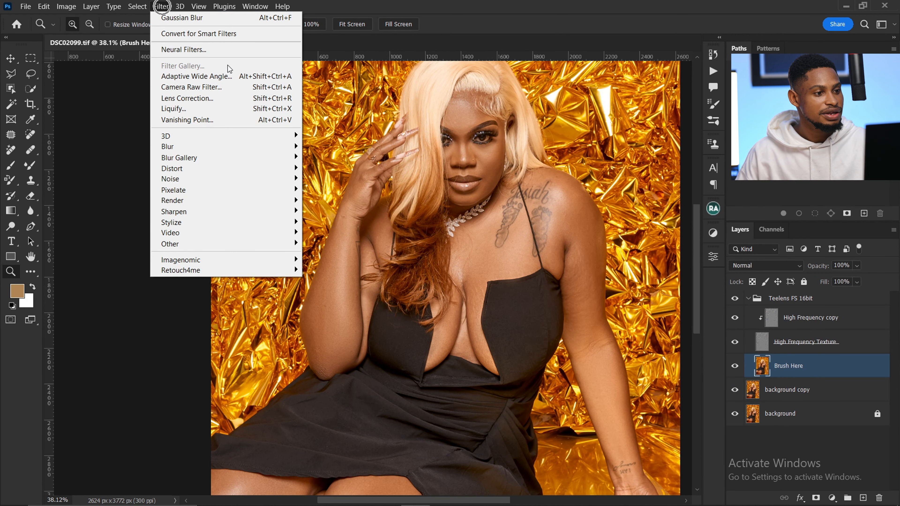
pyautogui.moveTo(226, 260)
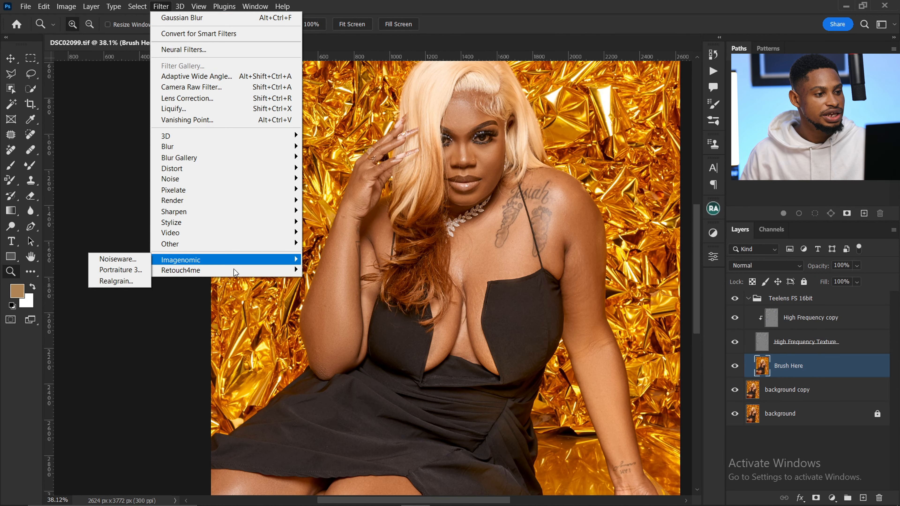
pyautogui.click(135, 272)
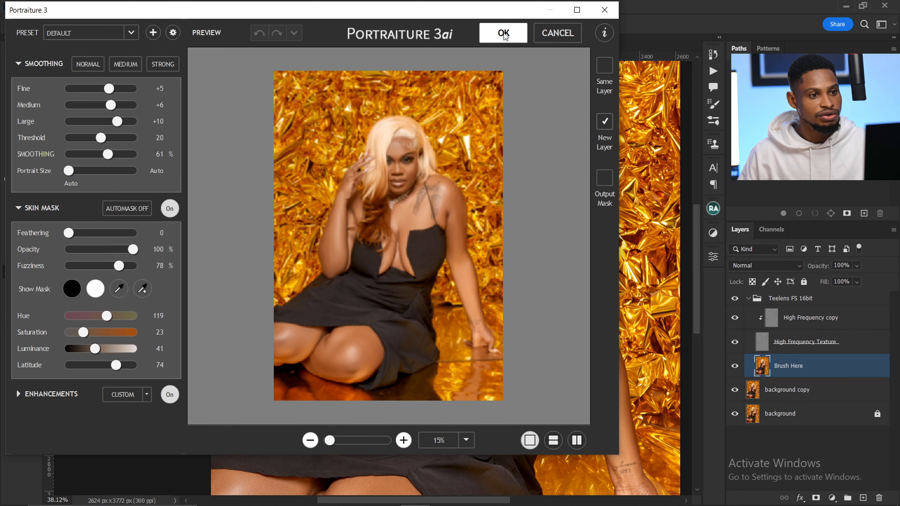
pyautogui.click(502, 33)
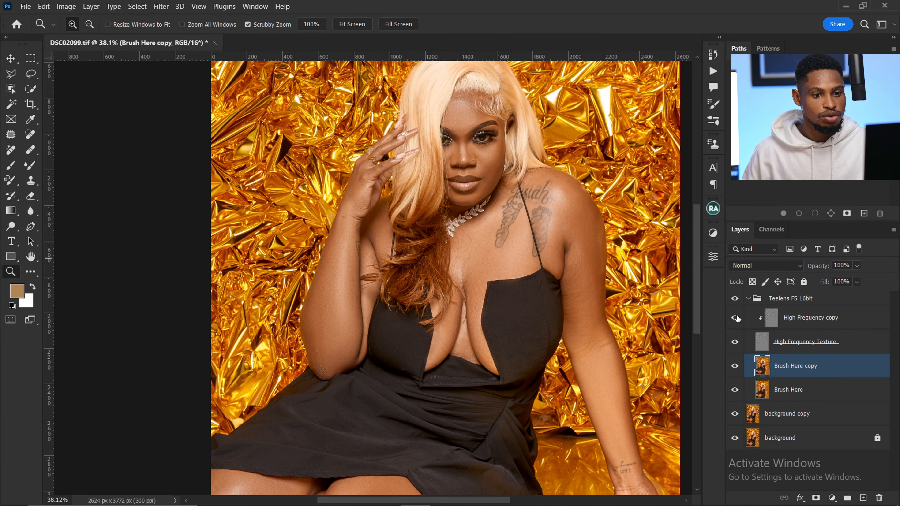
# Collapse the Teelens FS 16bit group and compare the portrait with and without its retouching
pyautogui.click(748, 299)
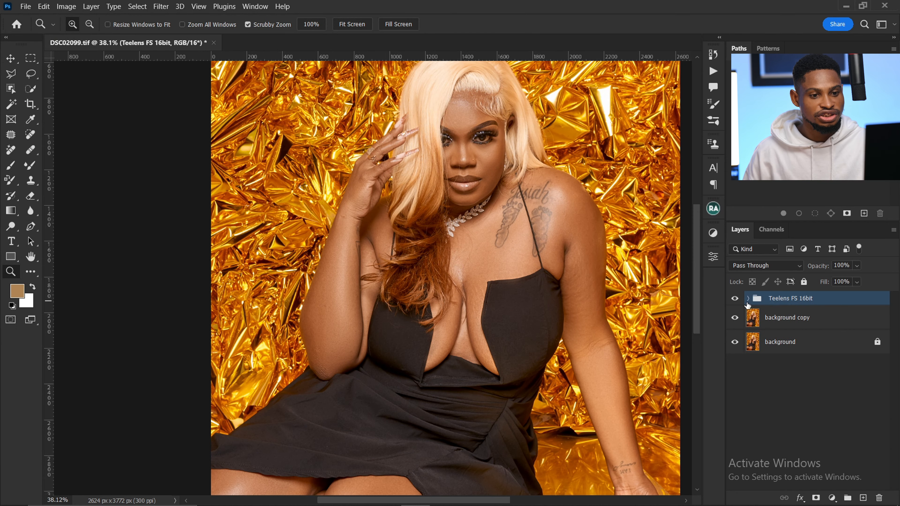
pyautogui.click(735, 299)
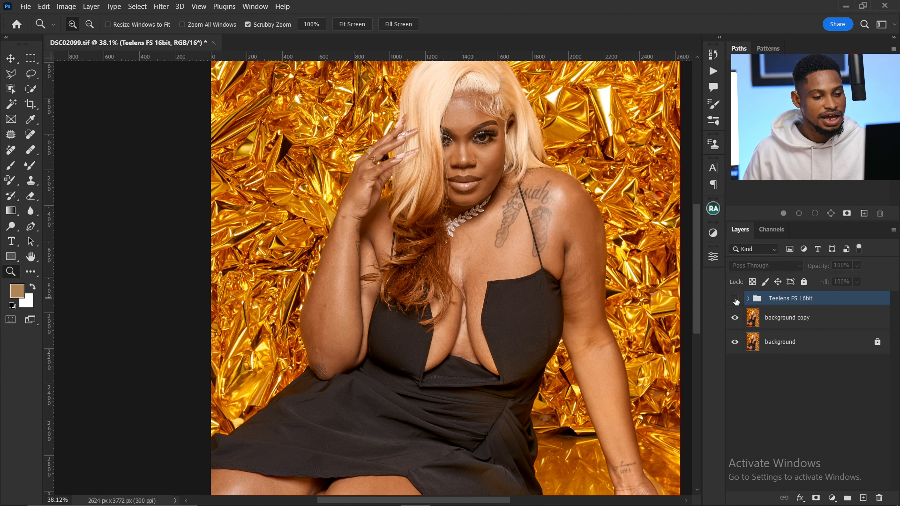
pyautogui.click(735, 300)
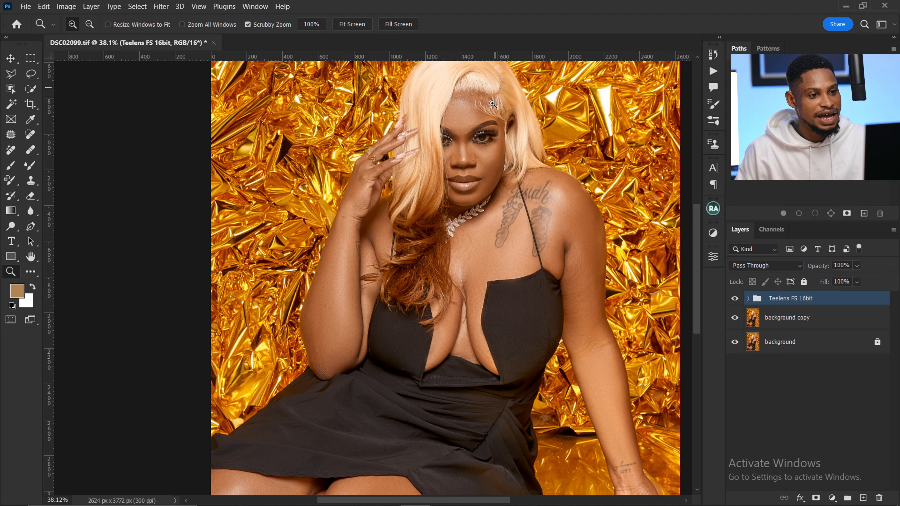
# Paint white on the Eyes & Teeth whitening mask over the outer white of the fully visible eye, using a 6 px brush
pyautogui.moveTo(477, 145)
pyautogui.mouseDown()
pyautogui.moveTo(545, 132)
pyautogui.moveTo(485, 134)
pyautogui.moveTo(543, 117)
pyautogui.moveTo(468, 136)
pyautogui.mouseUp()
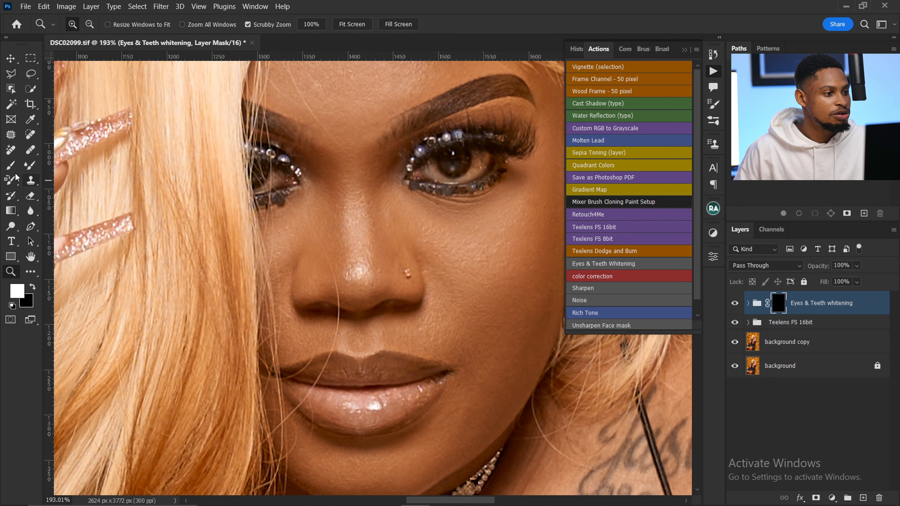
pyautogui.click(10, 165)
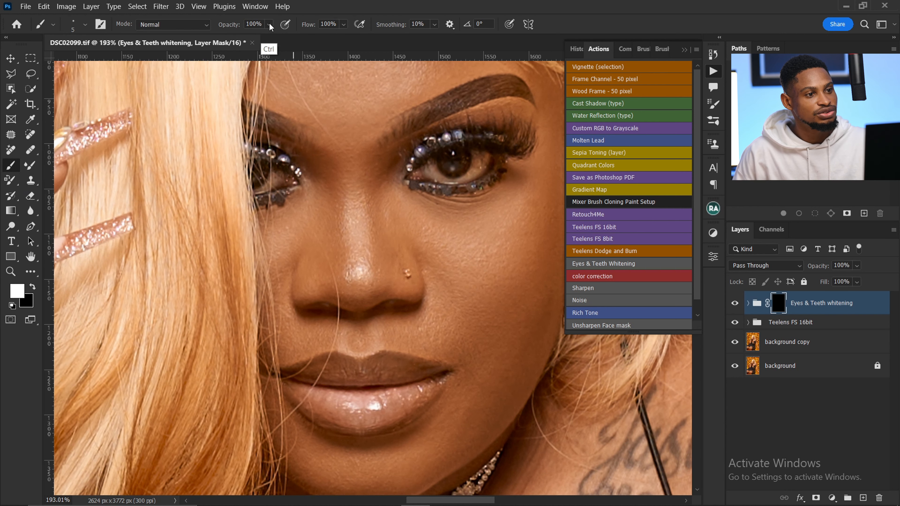
pyautogui.hotkey('ctrl', 'space')
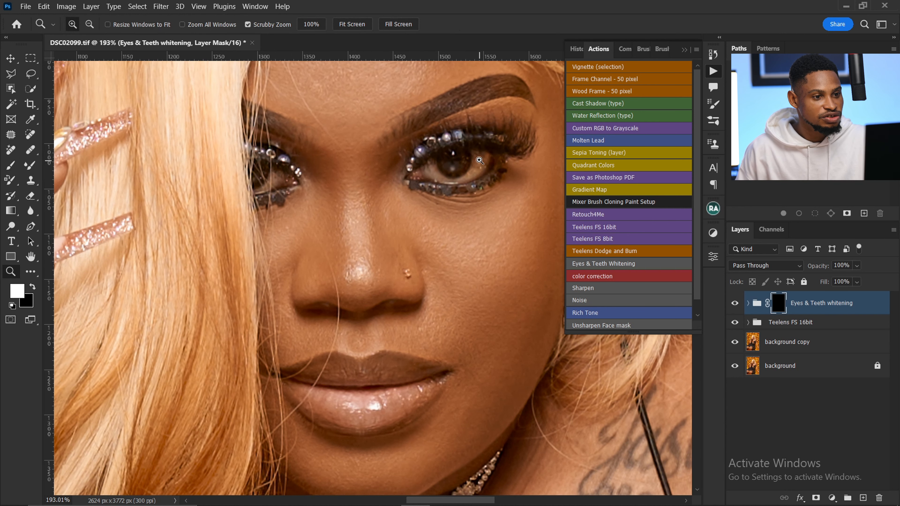
pyautogui.moveTo(475, 157)
pyautogui.mouseDown()
pyautogui.moveTo(491, 159)
pyautogui.moveTo(476, 168)
pyautogui.moveTo(482, 156)
pyautogui.moveTo(491, 160)
pyautogui.mouseUp()
pyautogui.press(']')
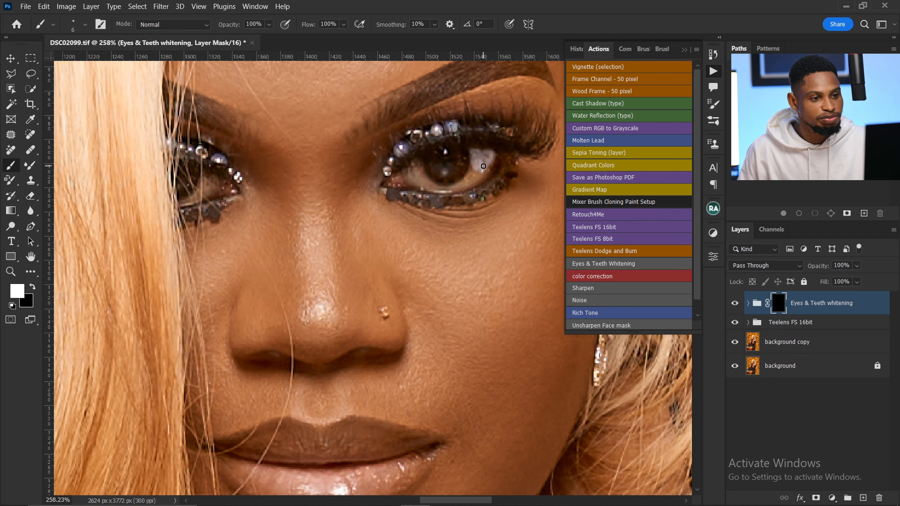
pyautogui.moveTo(475, 160)
pyautogui.mouseDown()
pyautogui.moveTo(482, 177)
pyautogui.moveTo(455, 193)
pyautogui.moveTo(479, 165)
pyautogui.moveTo(469, 175)
pyautogui.moveTo(473, 152)
pyautogui.mouseUp()
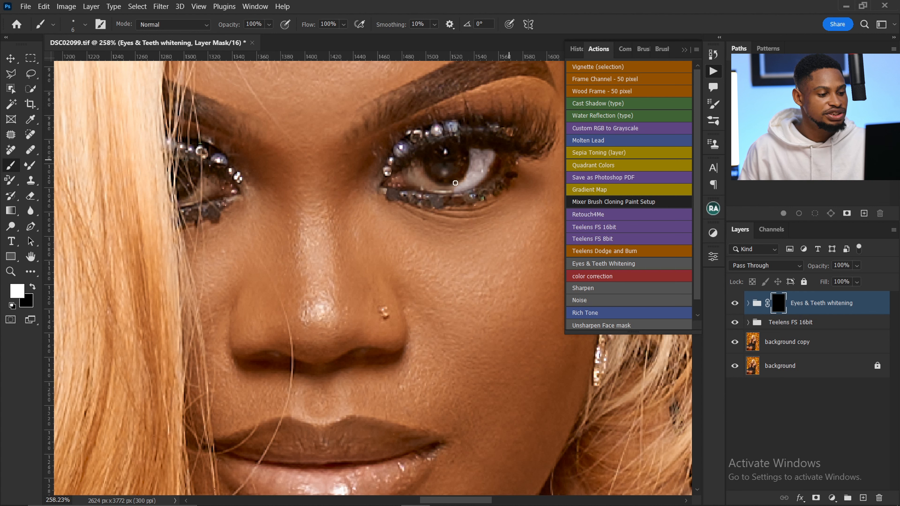
pyautogui.click(31, 196)
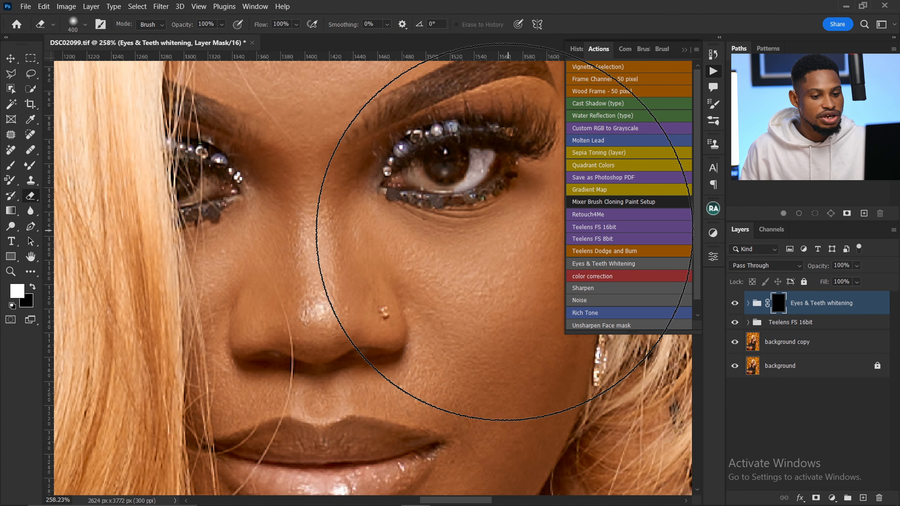
pyautogui.press('[')
pyautogui.press('[')
pyautogui.press('[')
pyautogui.press('[')
pyautogui.press('[')
pyautogui.press('[')
pyautogui.press('[')
pyautogui.press('[')
pyautogui.press('[')
pyautogui.press('[')
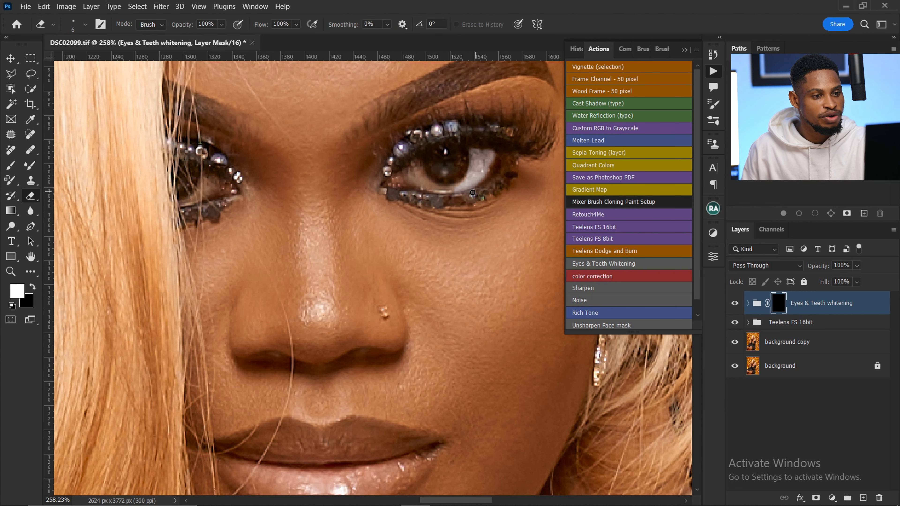
pyautogui.press('b')
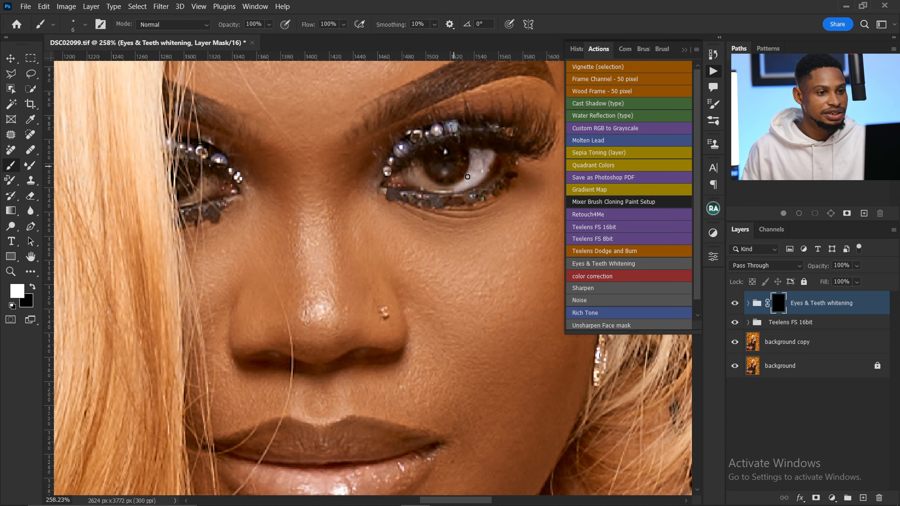
# Whiten the rest of the fully visible eye's white and that of the partly hidden eye on the Eyes & Teeth whitening mask
pyautogui.moveTo(469, 176)
pyautogui.mouseDown()
pyautogui.moveTo(430, 190)
pyautogui.moveTo(411, 170)
pyautogui.moveTo(422, 177)
pyautogui.mouseUp()
pyautogui.moveTo(191, 187); pyautogui.dragTo(213, 193)
pyautogui.scroll(-3, 434, 178)
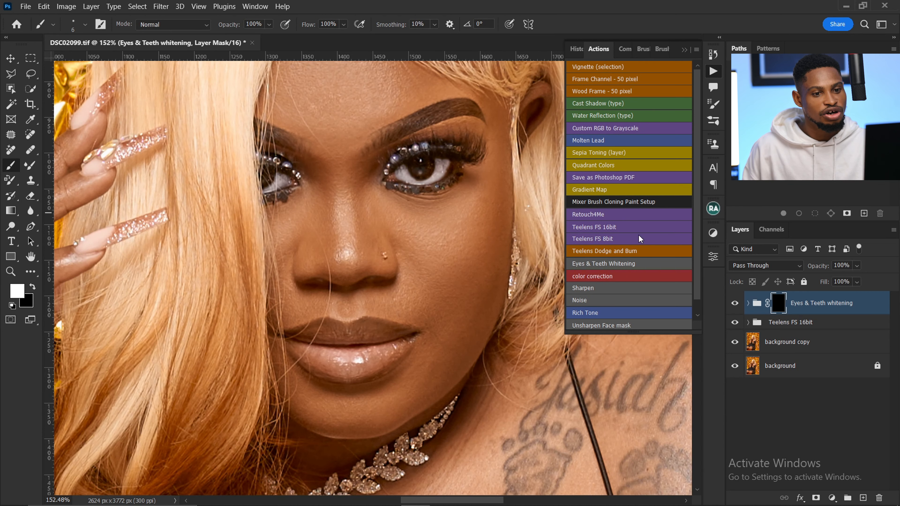
# Feather the Eyes & Teeth whitening mask slightly, lower the group's opacity to 71%, and compare the result
pyautogui.click(712, 257)
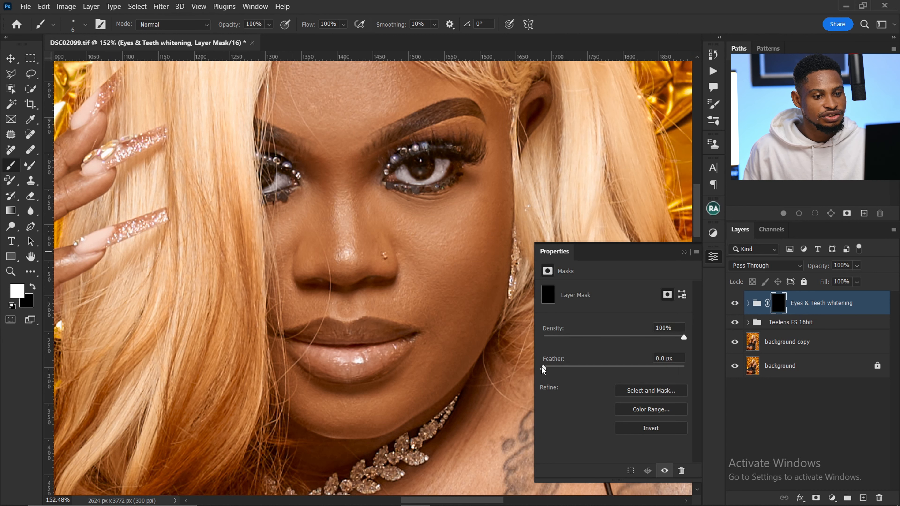
pyautogui.moveTo(543, 368); pyautogui.dragTo(570, 366)
pyautogui.click(713, 256)
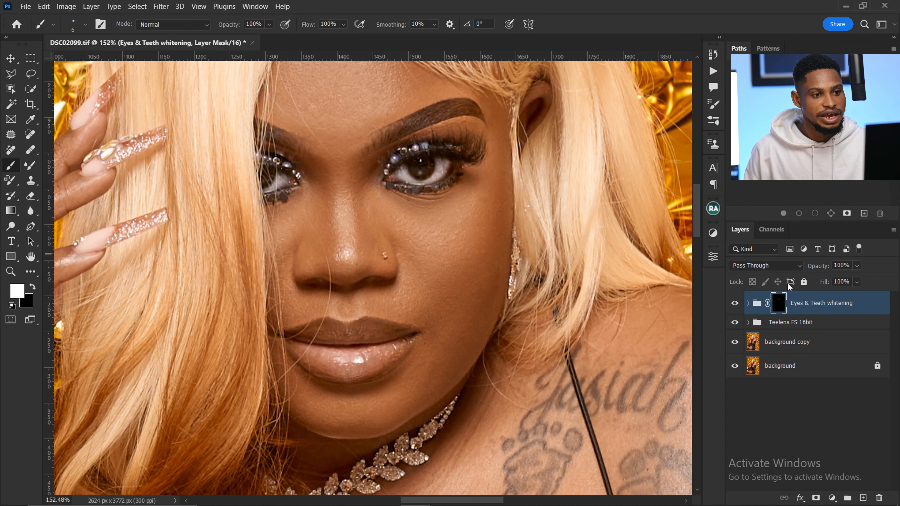
pyautogui.click(858, 265)
pyautogui.moveTo(850, 278); pyautogui.dragTo(853, 278)
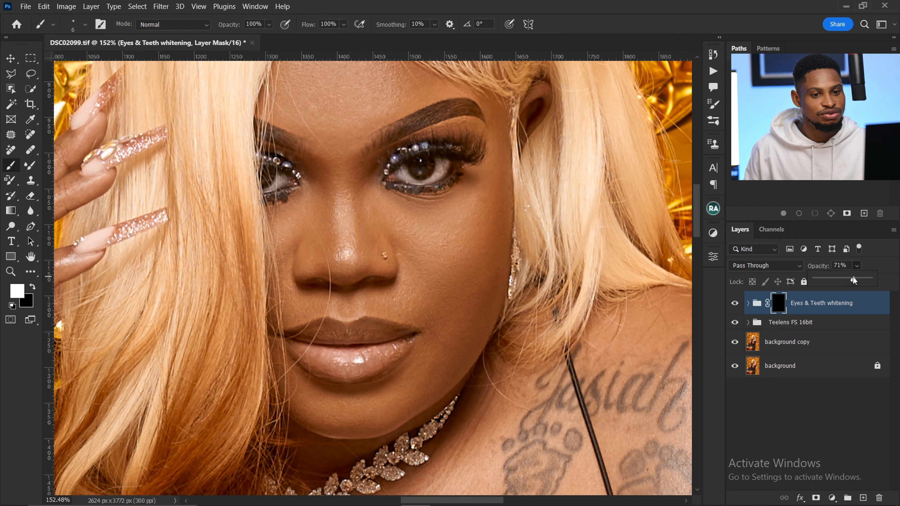
pyautogui.click(734, 303)
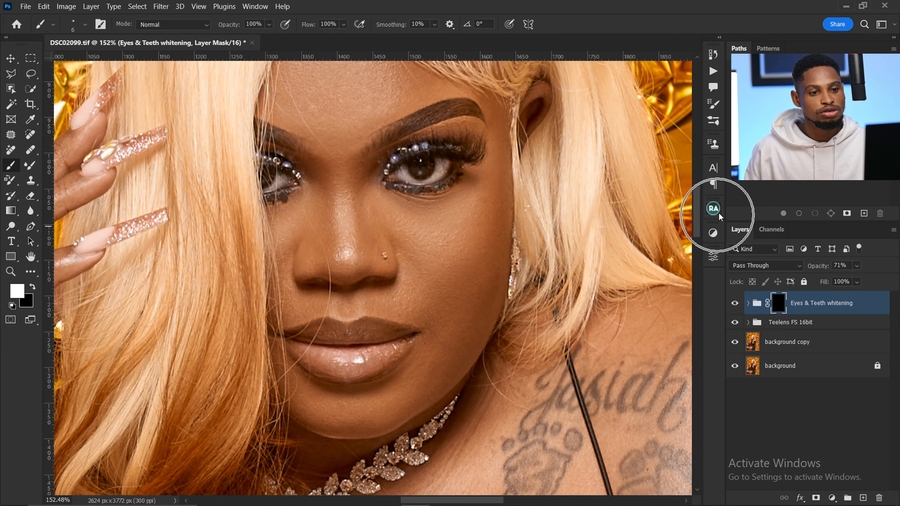
# Add a Curves adjustment layer that lifts the RGB midtones from input 104 to output 159, and invert its mask to black
pyautogui.click(713, 231)
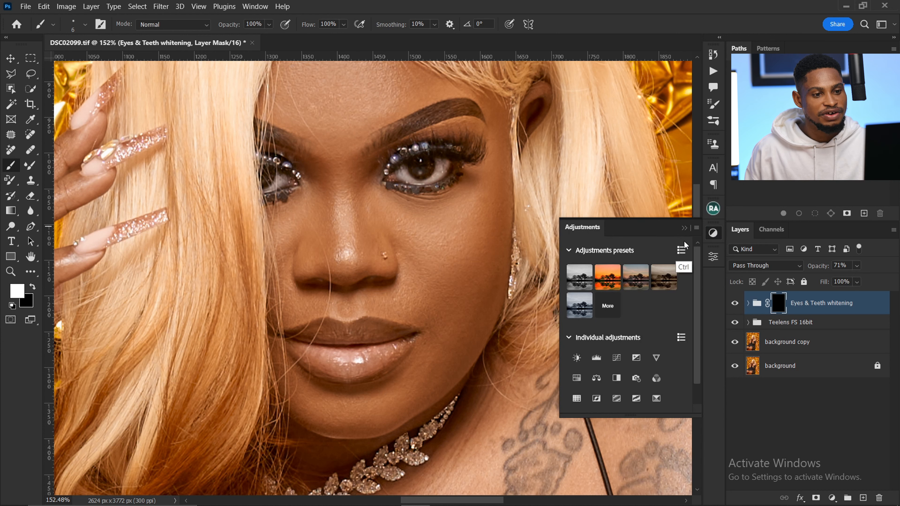
pyautogui.click(684, 228)
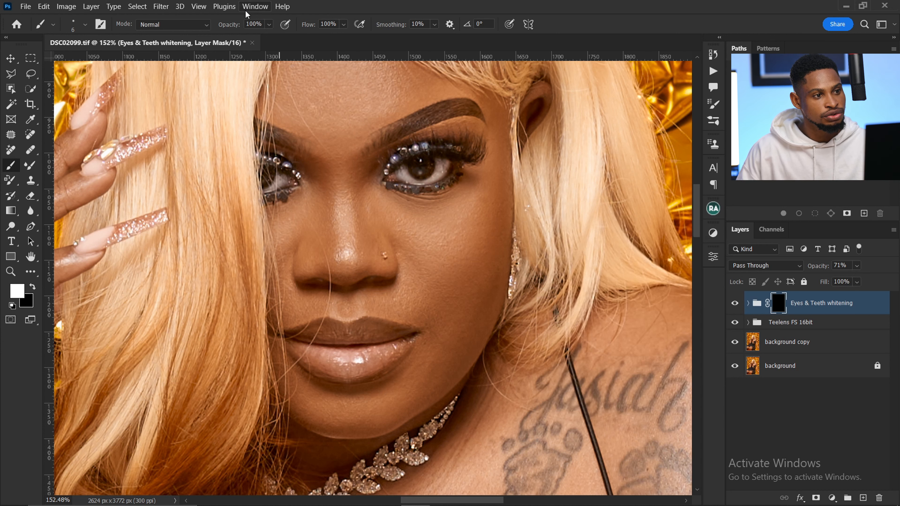
pyautogui.click(255, 6)
pyautogui.click(296, 93)
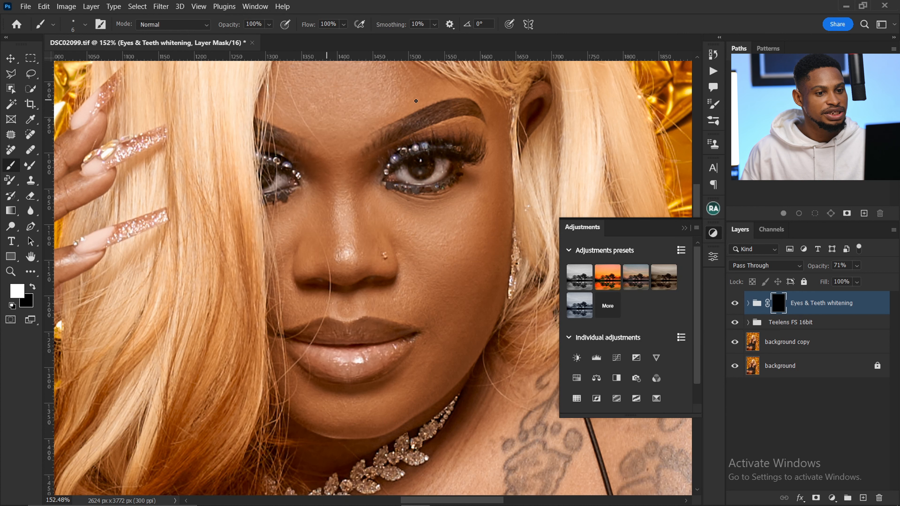
pyautogui.click(617, 358)
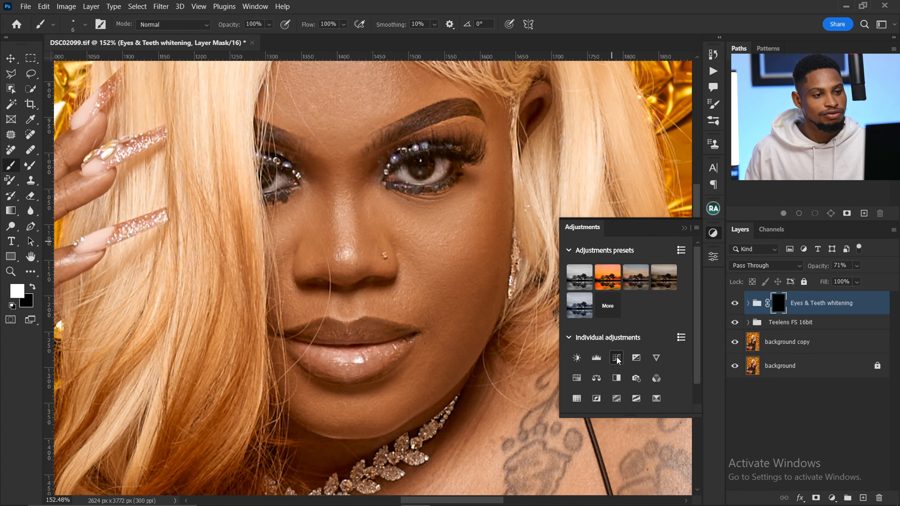
pyautogui.moveTo(624, 378); pyautogui.dragTo(614, 361)
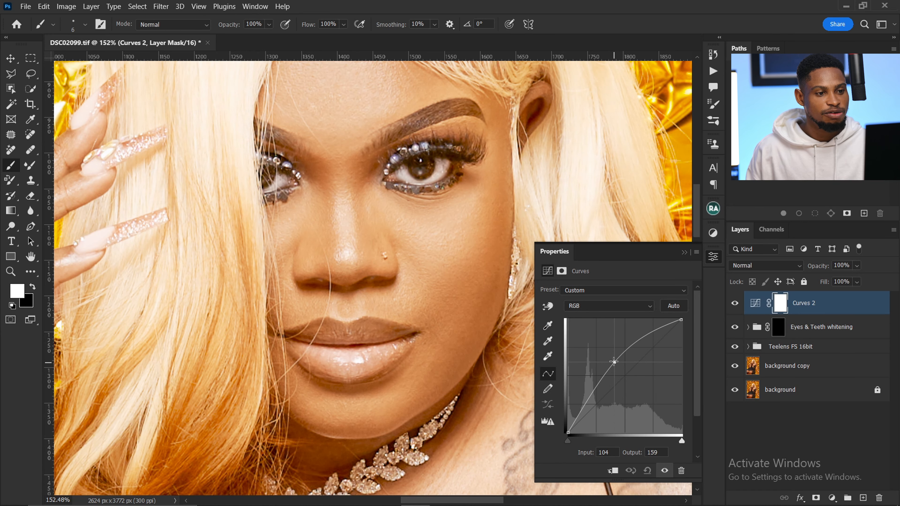
pyautogui.hotkey('ctrl', 'i')
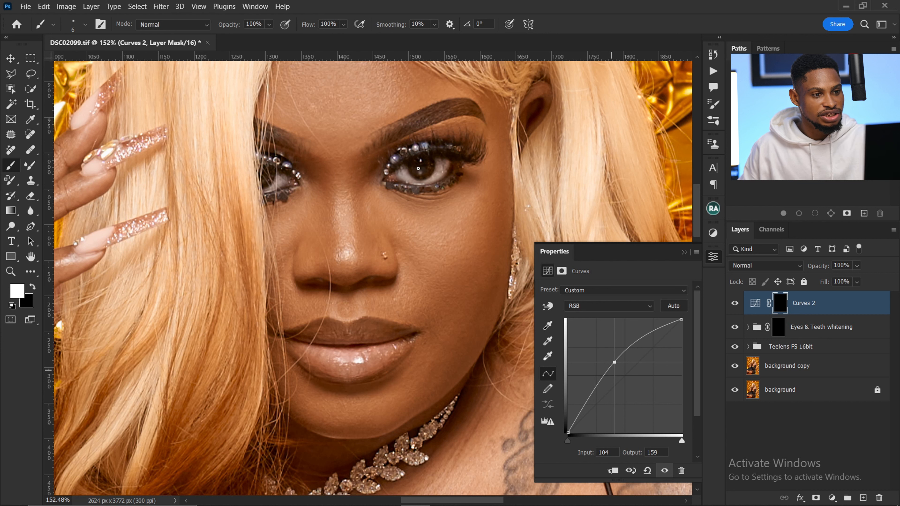
# Paint white on the Curves 2 mask over both eyes with a soft brush of about 70 to 150 px to brighten them
pyautogui.press(']')
pyautogui.press(']')
pyautogui.press(']')
pyautogui.press(']')
pyautogui.press(']')
pyautogui.press(']')
pyautogui.press(']')
pyautogui.press(']')
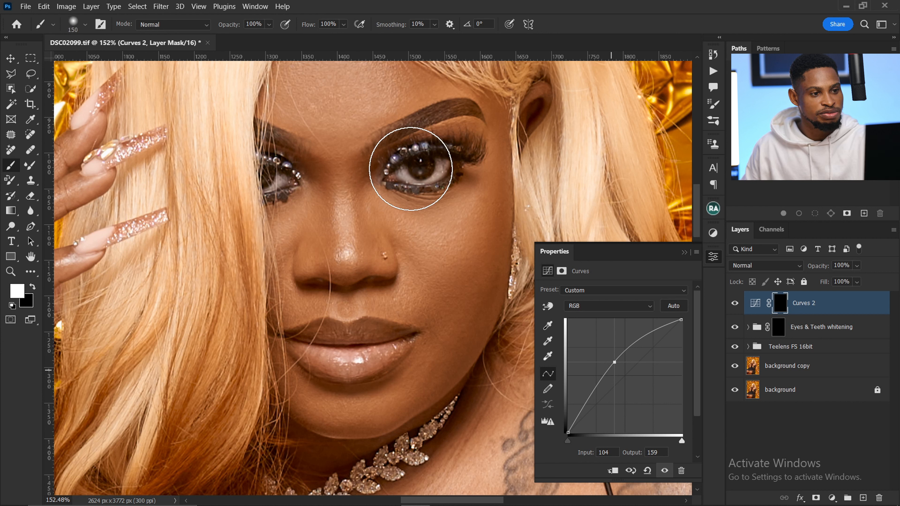
pyautogui.moveTo(412, 170); pyautogui.dragTo(454, 150)
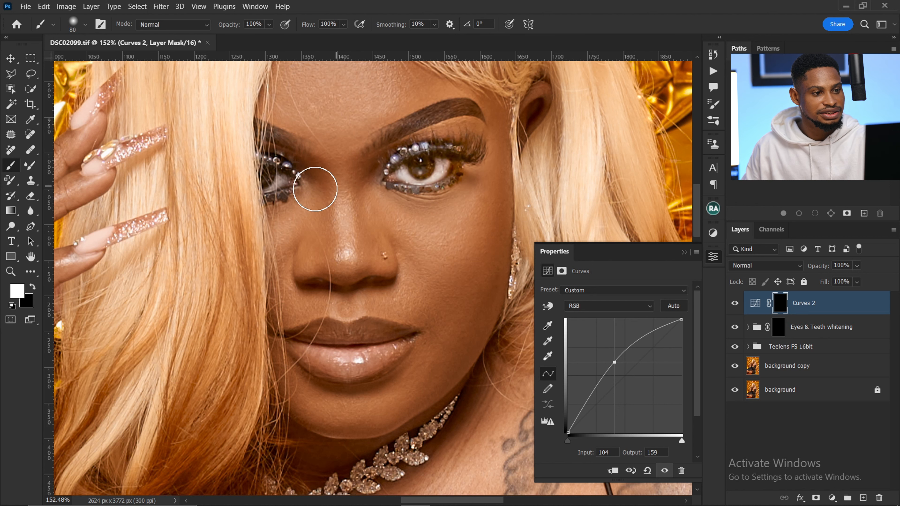
pyautogui.press('[')
pyautogui.press('[')
# Lower the Curves 2 layer's opacity to 18% and compare the eyes with and without it
pyautogui.hotkey('ctrl', 'space')
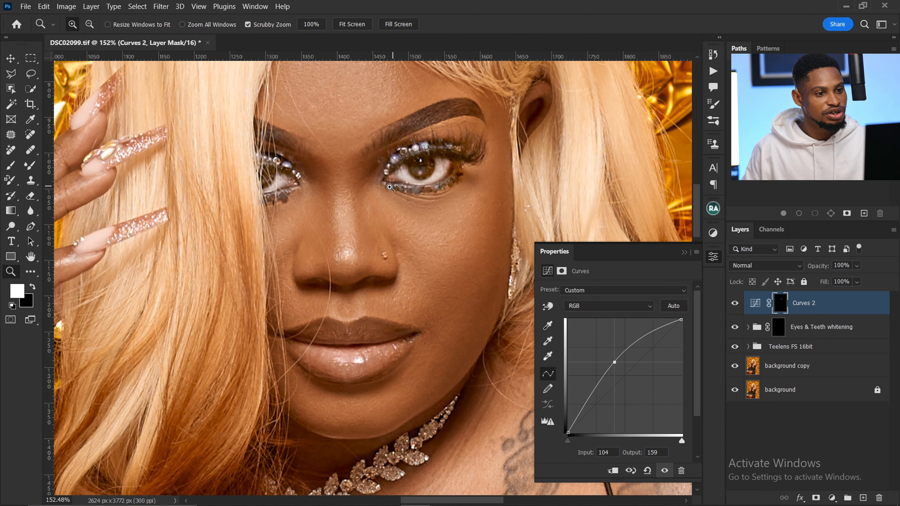
pyautogui.moveTo(422, 183); pyautogui.dragTo(371, 184)
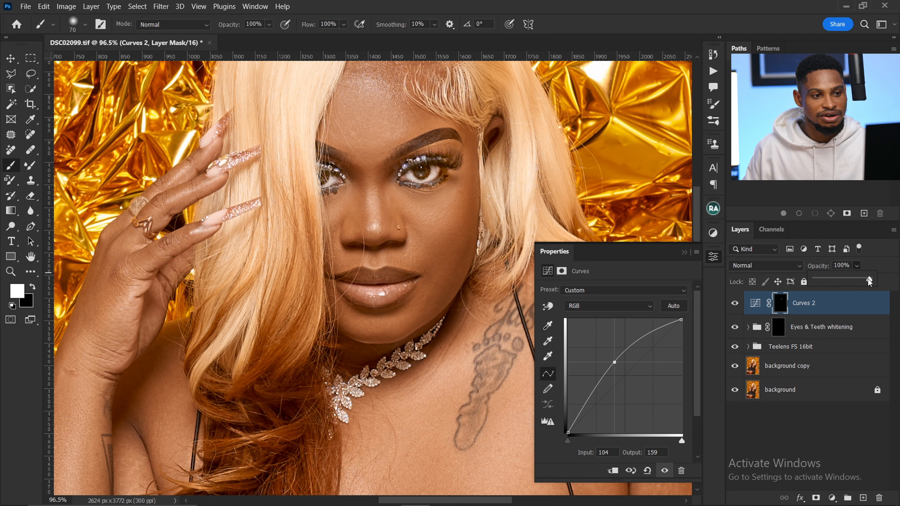
pyautogui.moveTo(850, 281); pyautogui.dragTo(844, 282)
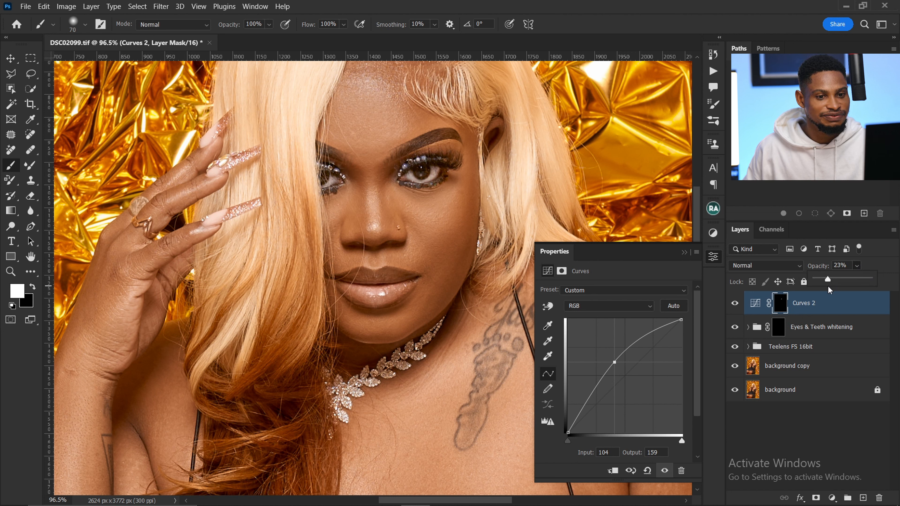
pyautogui.moveTo(826, 286); pyautogui.dragTo(825, 286)
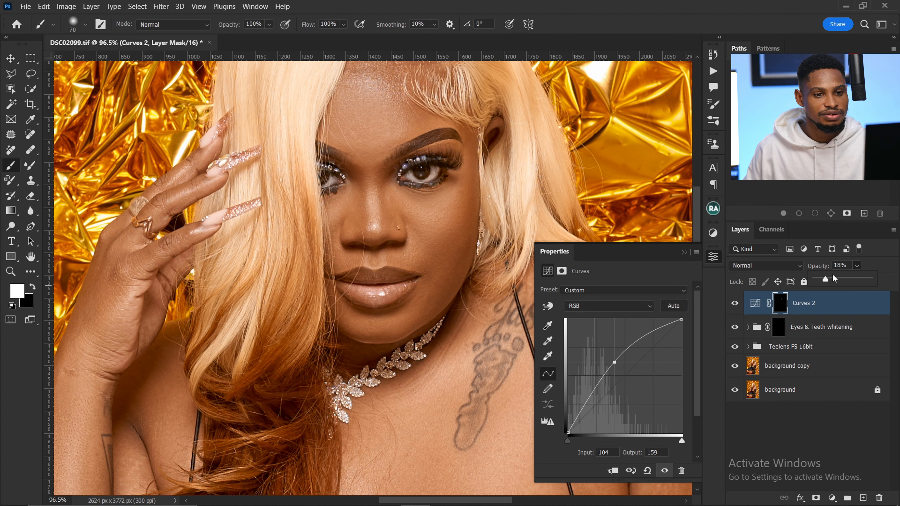
pyautogui.click(735, 304)
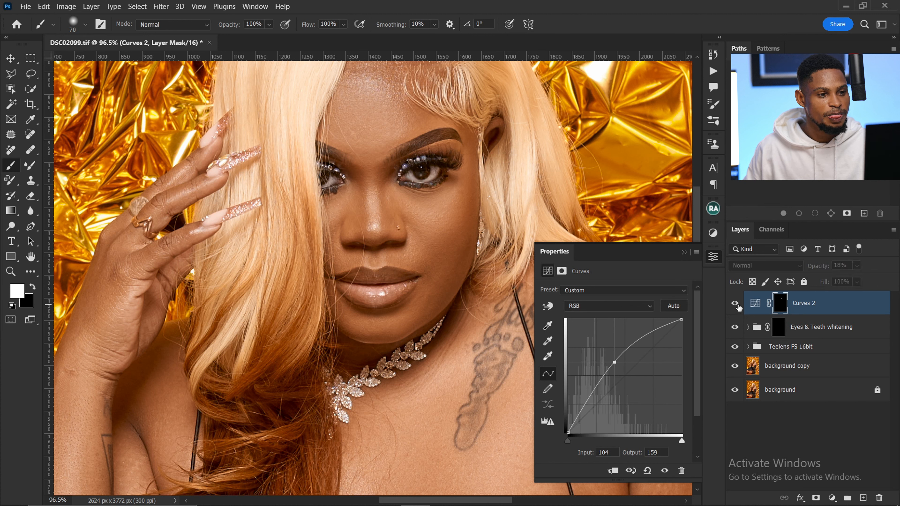
pyautogui.click(736, 304)
pyautogui.click(684, 252)
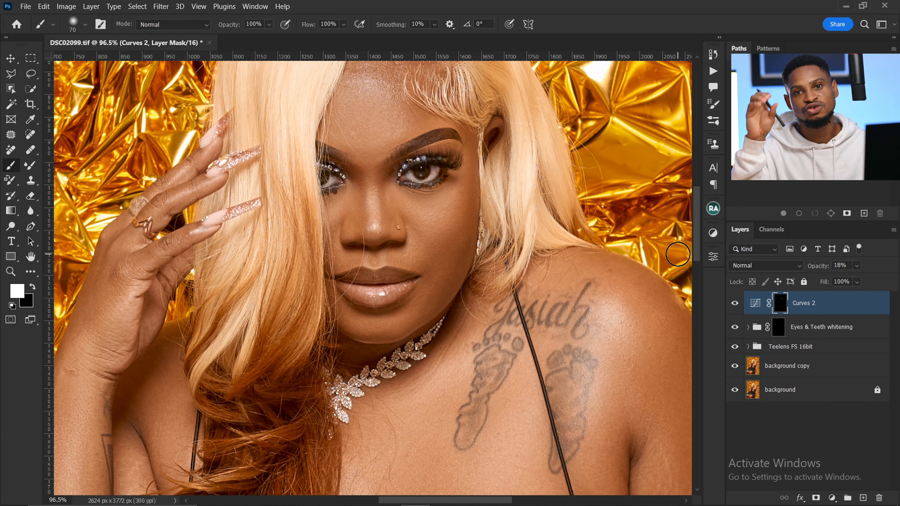
# Stamp all visible layers into a new layer at the top of the stack and select that layer
pyautogui.press('z')
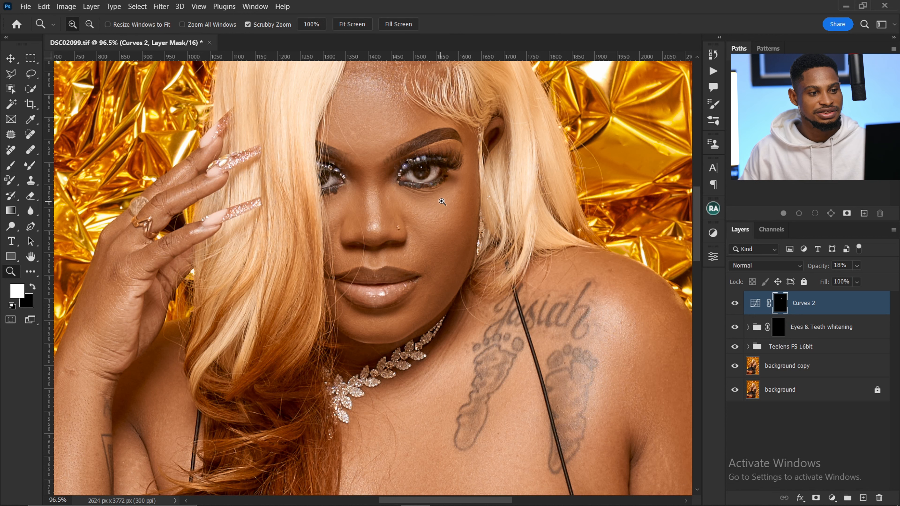
pyautogui.hotkey('ctrl', '0')
pyautogui.press('b')
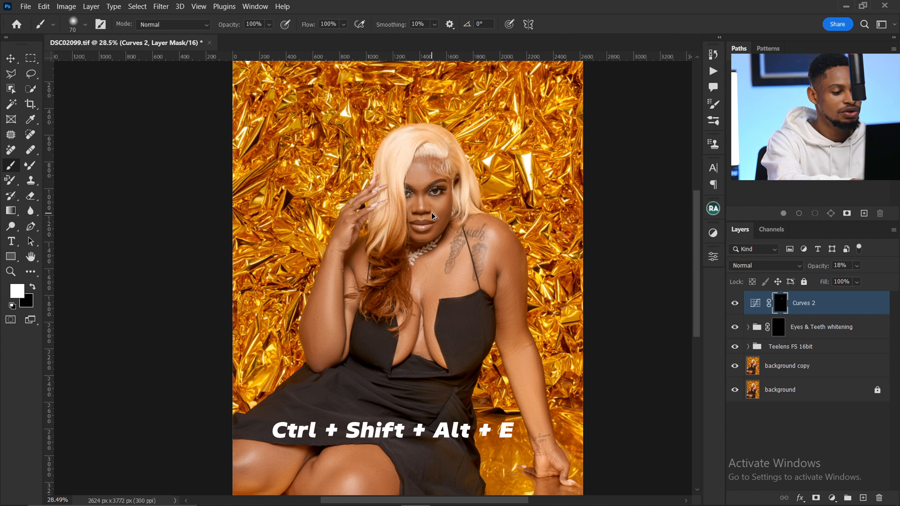
pyautogui.hotkey('ctrl', 'shift', 'alt', 'e')
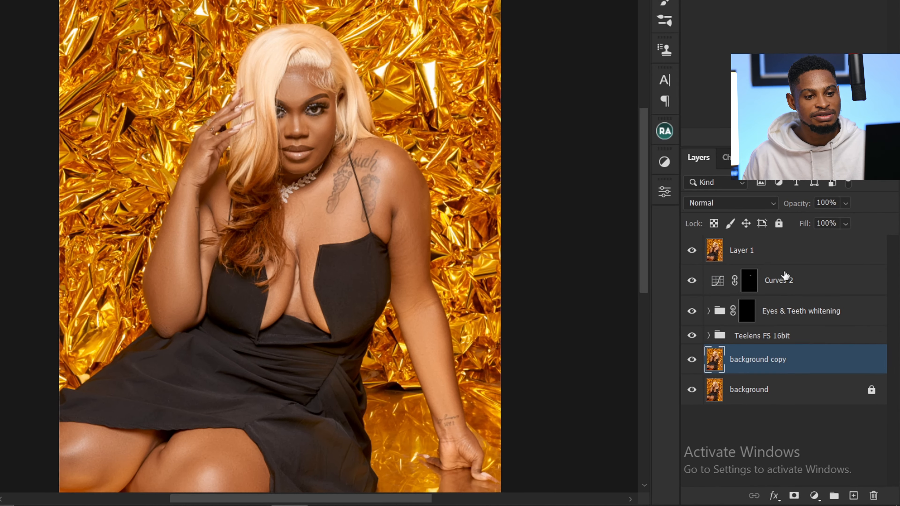
pyautogui.click(801, 308)
pyautogui.press('ctrl')
pyautogui.press('ctrl')
pyautogui.press('ctrl')
pyautogui.press('ctrl')
pyautogui.press('ctrl')
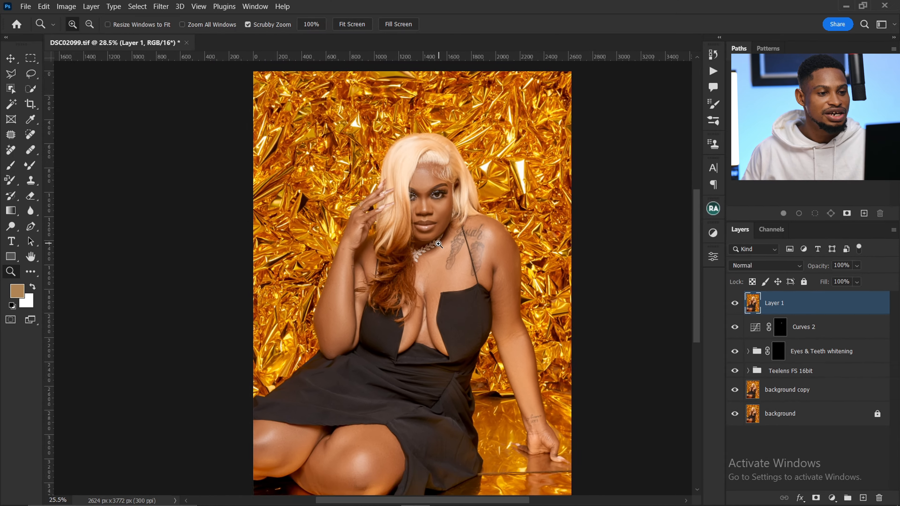
# Open Layer 1 in the Camera Raw Filter, set the Blue Primary saturation in Calibration to +50, and compare with the original
pyautogui.click(160, 6)
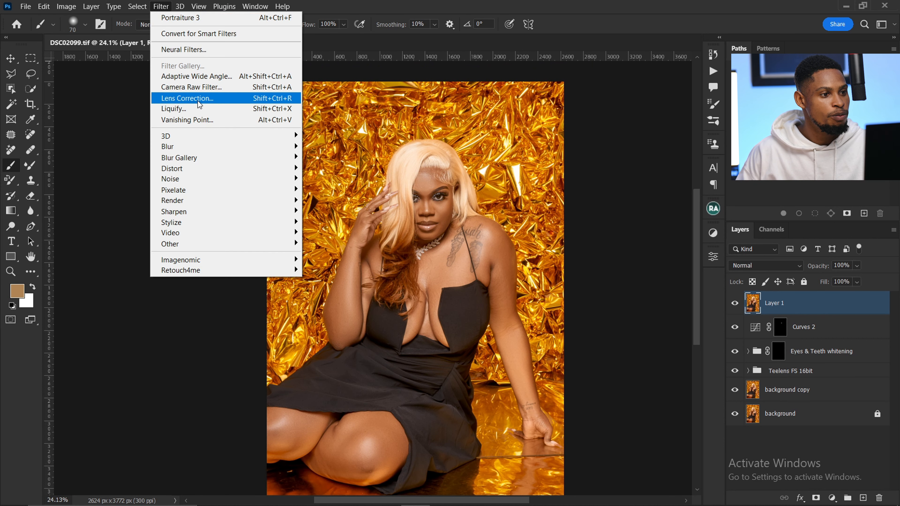
pyautogui.click(217, 87)
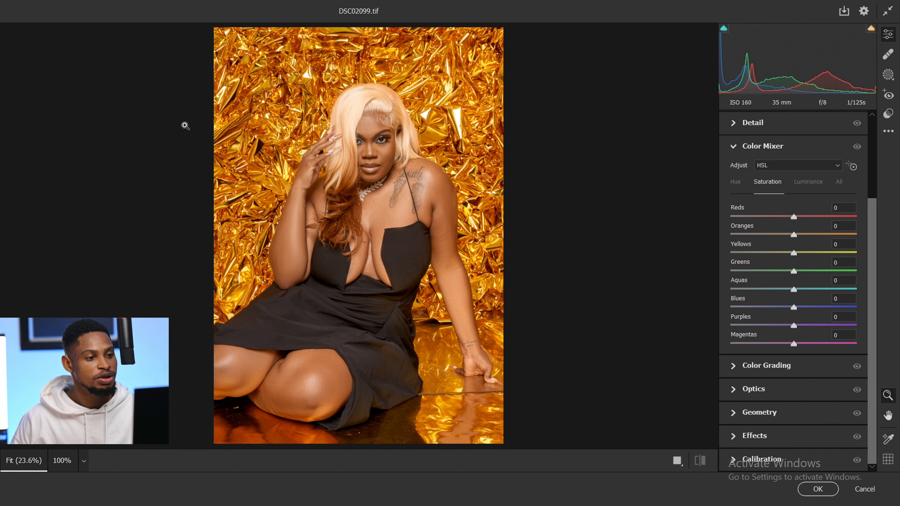
pyautogui.click(731, 459)
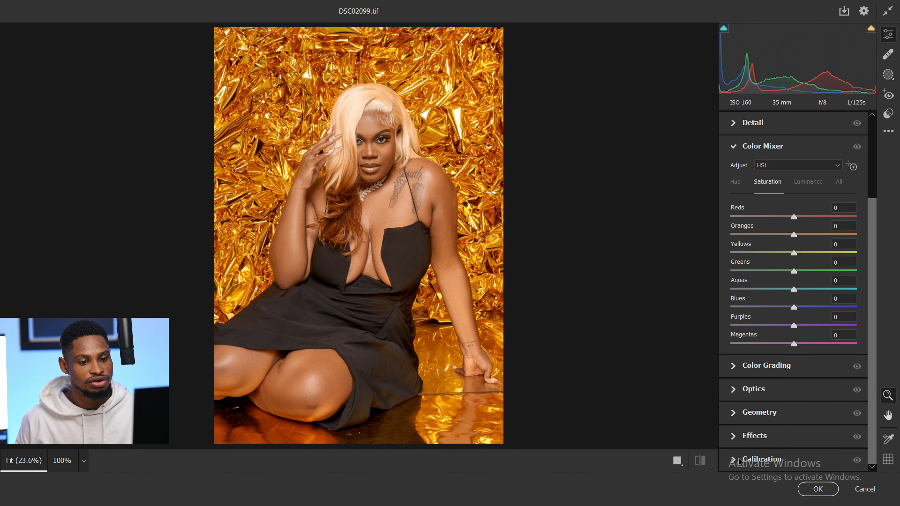
pyautogui.click(734, 464)
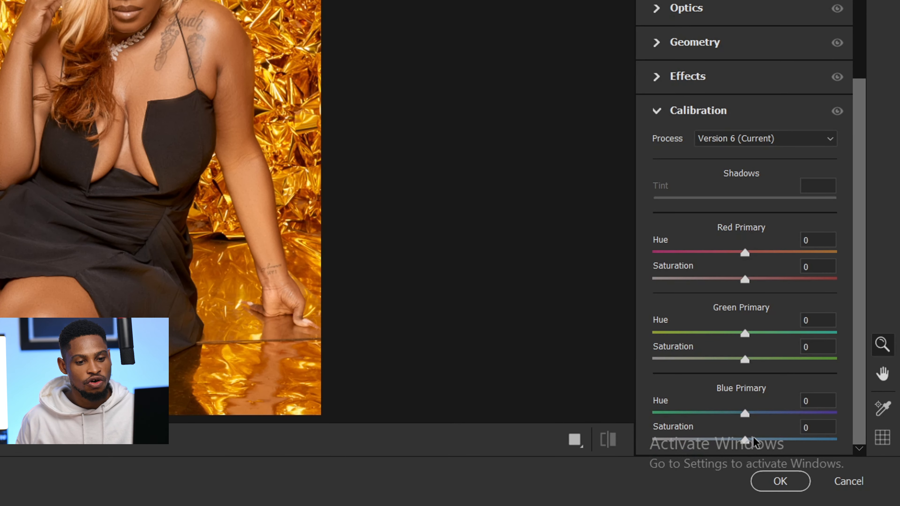
pyautogui.doubleClick(789, 439)
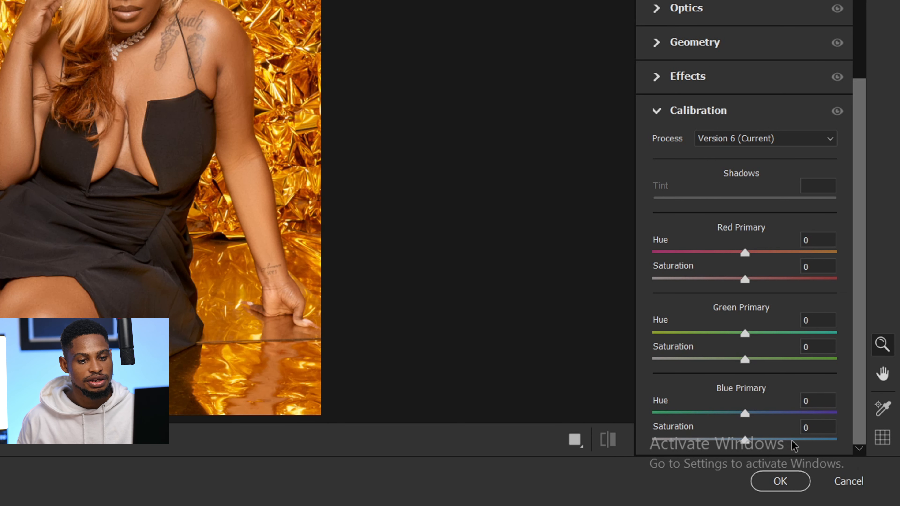
pyautogui.click(804, 428)
pyautogui.write('50')
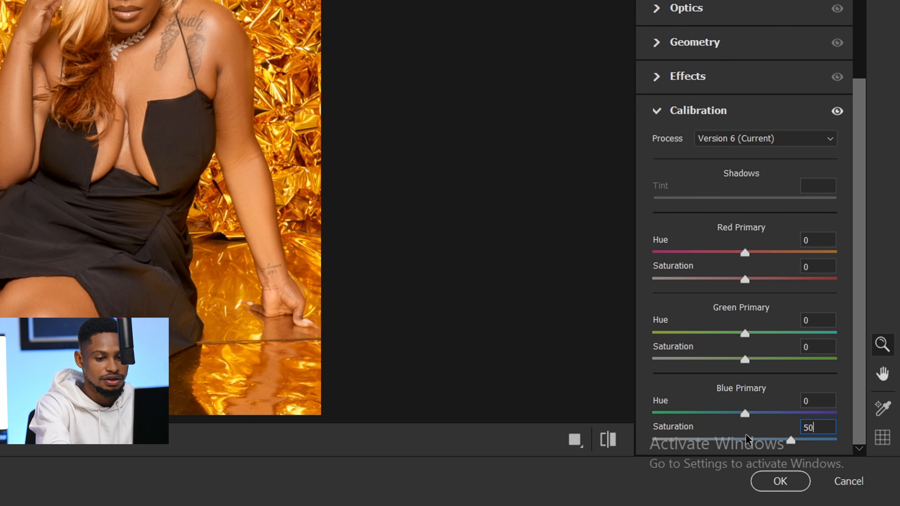
pyautogui.press('Return')
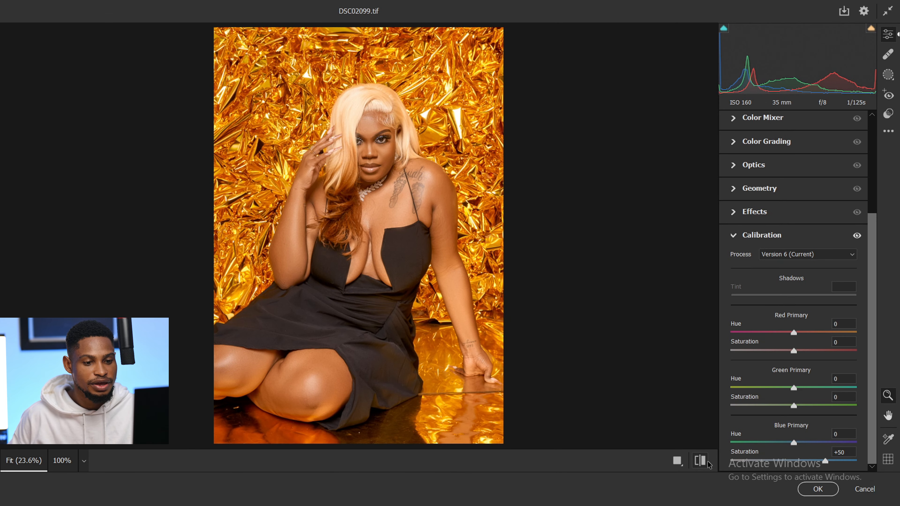
pyautogui.click(642, 447)
pyautogui.click(699, 461)
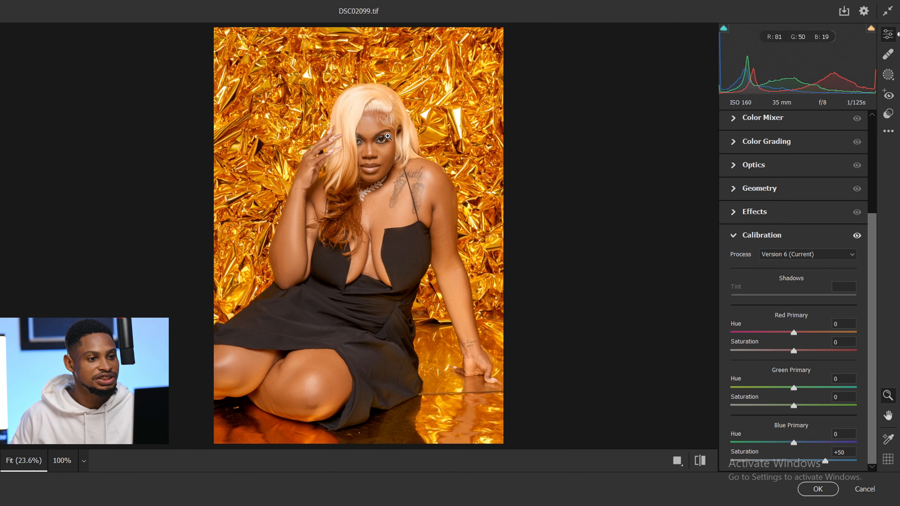
# Lower the Oranges saturation to -9 in the Color Mixer to tone down the skin
pyautogui.click(414, 129)
pyautogui.moveTo(415, 129); pyautogui.dragTo(415, 128)
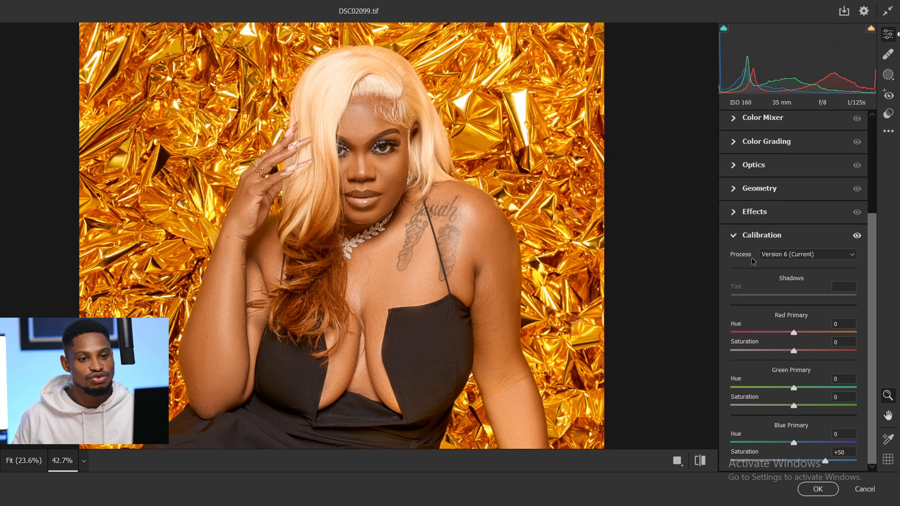
pyautogui.click(738, 118)
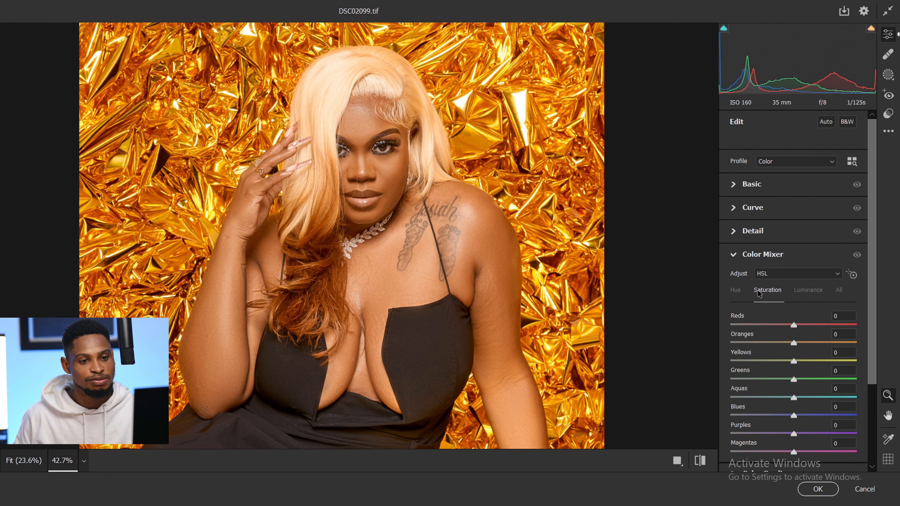
pyautogui.press('ctrl')
pyautogui.press('ctrl')
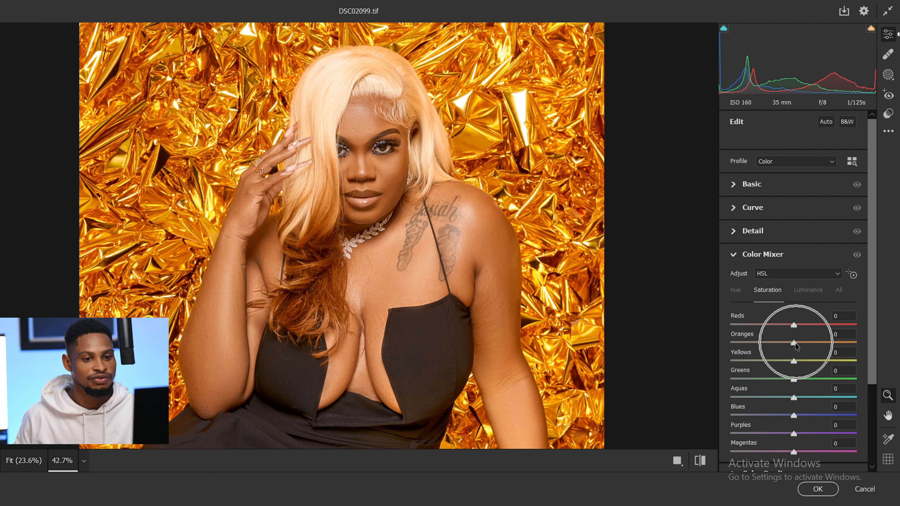
pyautogui.moveTo(795, 346); pyautogui.dragTo(787, 345)
pyautogui.scroll(-2, 439, 259)
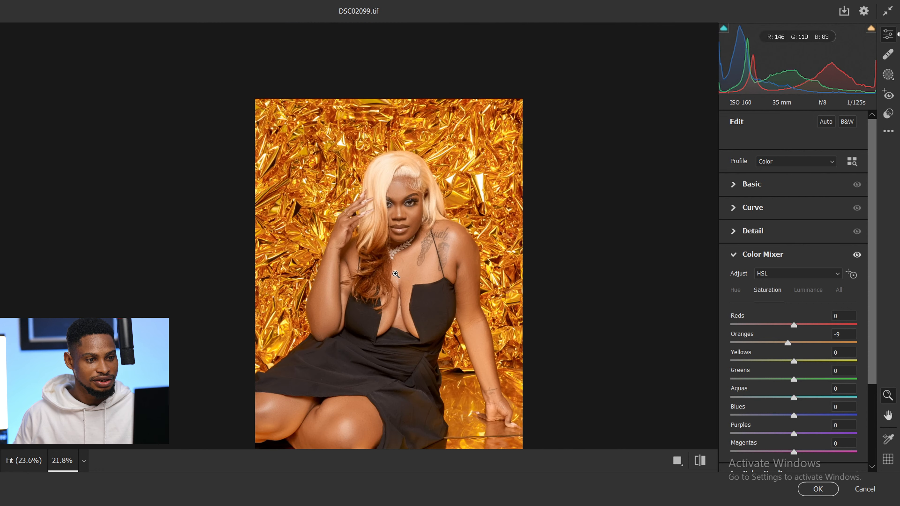
# Compare the whole portrait before and after the Camera Raw adjustments
pyautogui.press('space')
pyautogui.moveTo(447, 294); pyautogui.dragTo(463, 258)
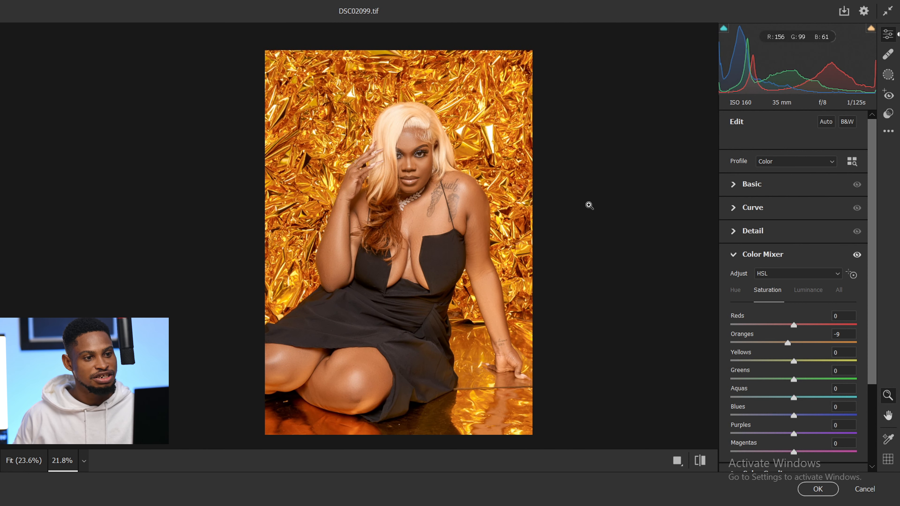
pyautogui.click(700, 464)
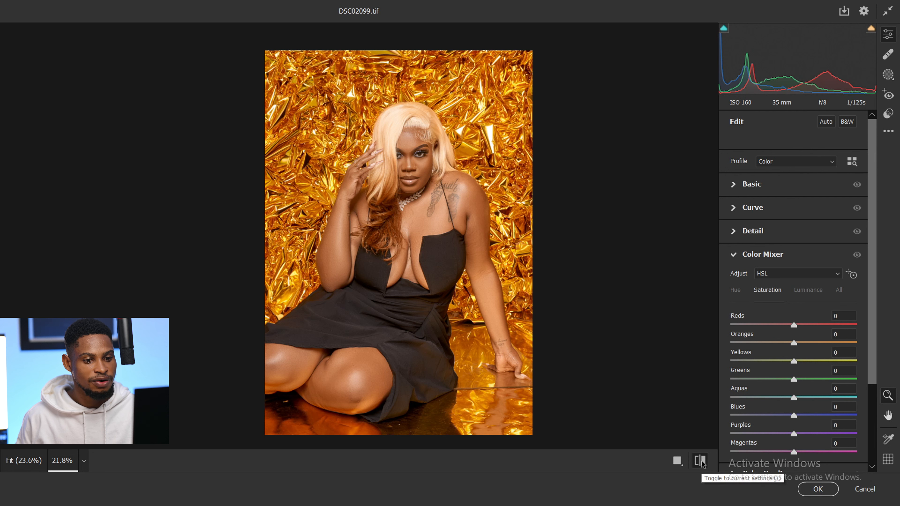
pyautogui.click(700, 465)
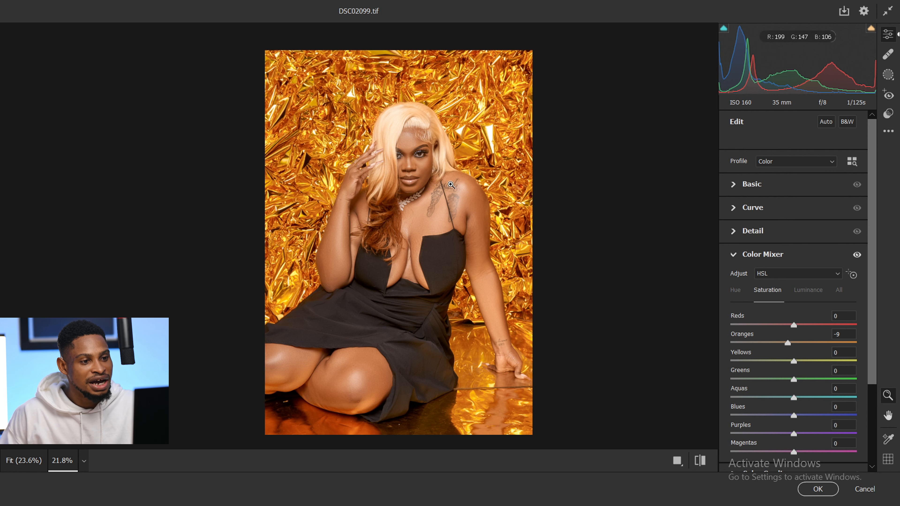
pyautogui.scroll(4, 440, 178)
pyautogui.scroll(-4, 433, 175)
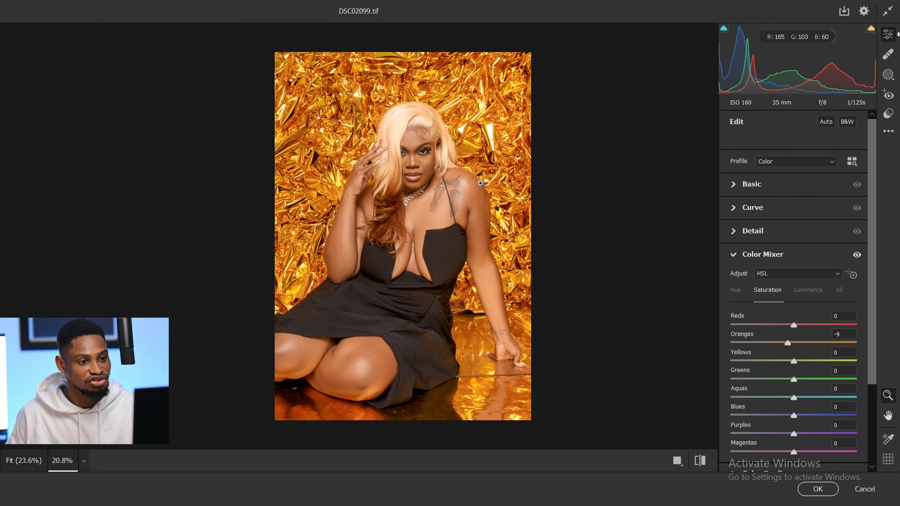
pyautogui.click(700, 461)
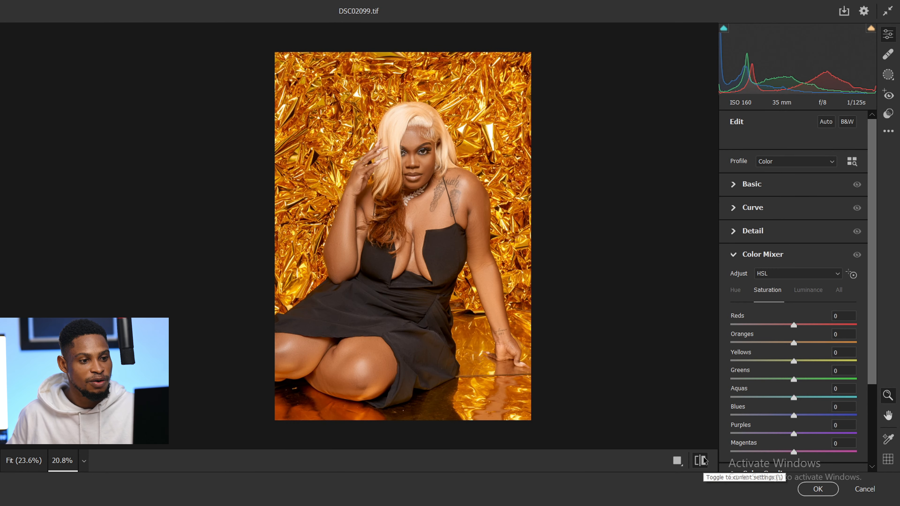
pyautogui.click(701, 459)
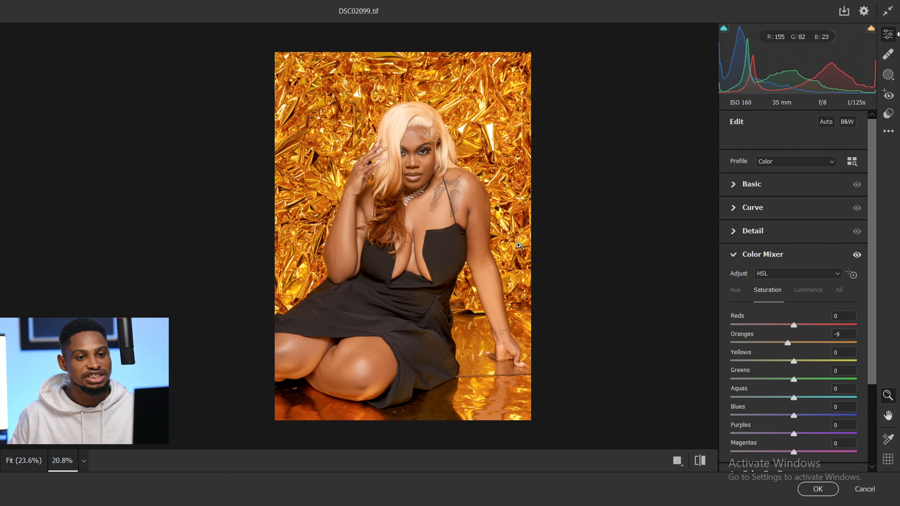
# Apply the Camera Raw adjustments to Layer 1 and compare the portrait with that layer hidden and shown
pyautogui.click(817, 489)
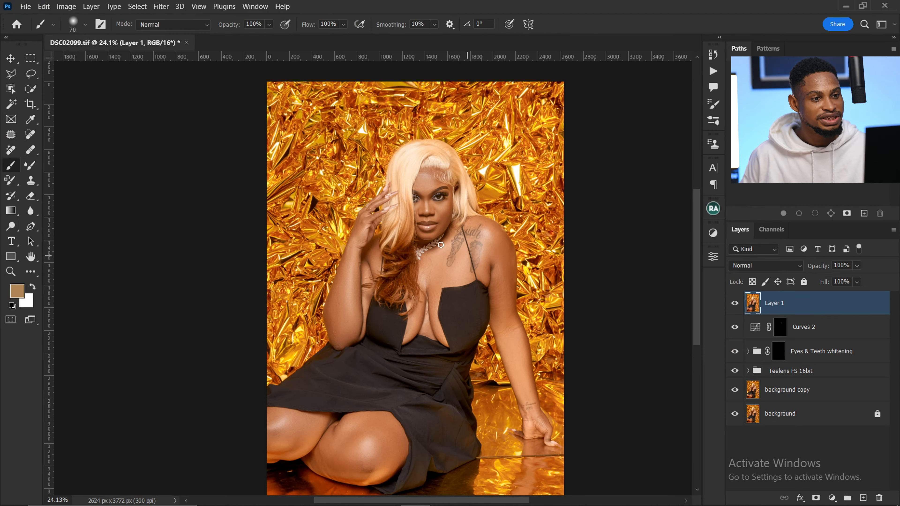
pyautogui.click(734, 304)
pyautogui.click(735, 303)
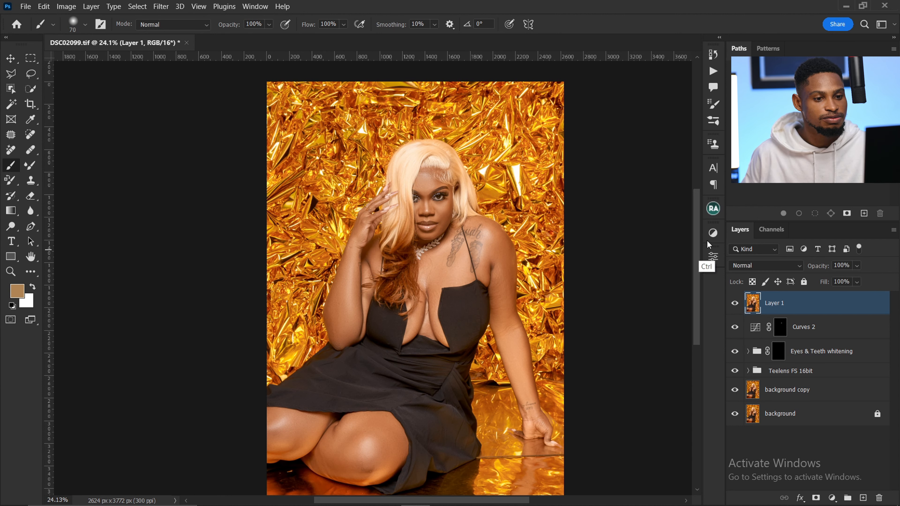
# Add a Color Balance adjustment layer above Layer 1 and set Yellow–Blue to +2 for the Shadows
pyautogui.click(713, 233)
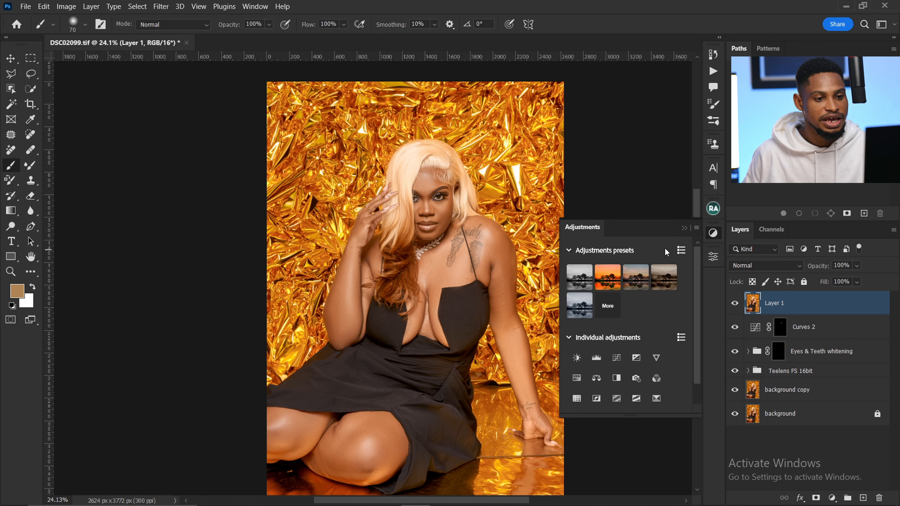
pyautogui.click(600, 372)
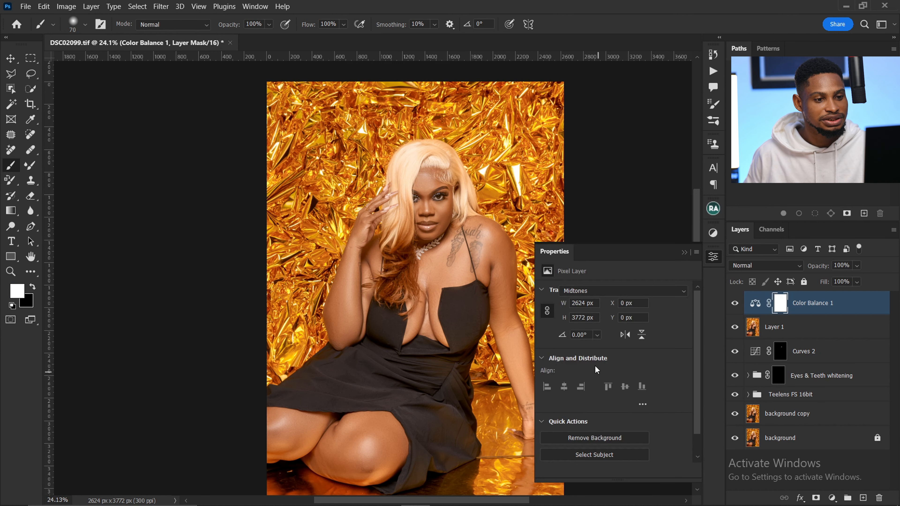
pyautogui.click(597, 291)
pyautogui.click(592, 302)
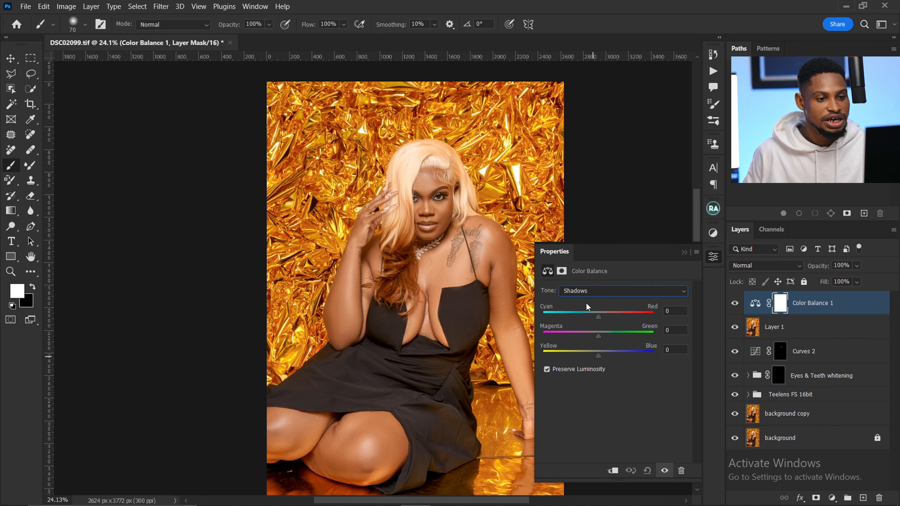
pyautogui.click(599, 354)
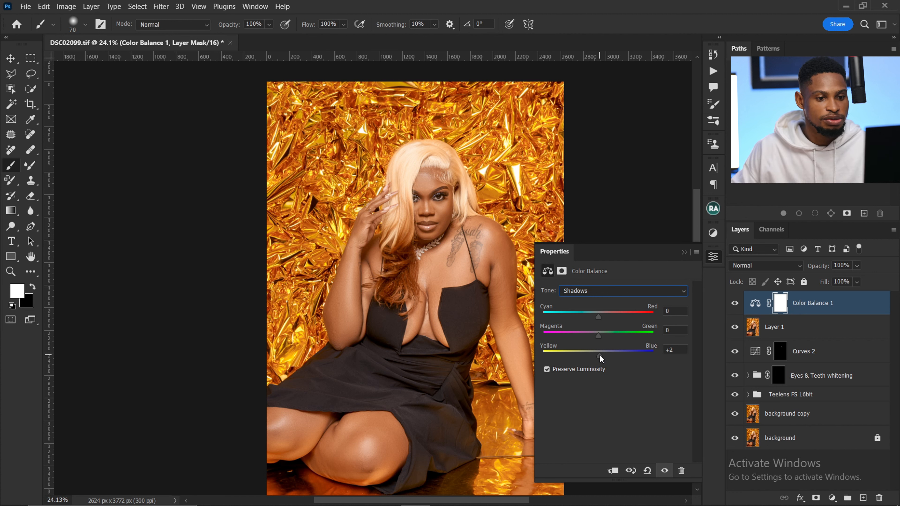
pyautogui.click(684, 252)
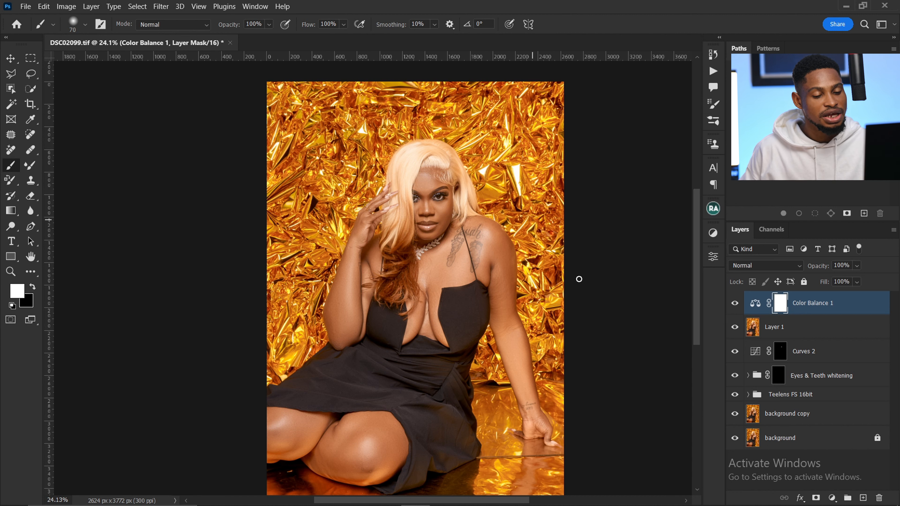
# Add a Levels adjustment layer with RGB input levels of 8 for shadows and 250 for highlights, and check its effect
pyautogui.click(711, 235)
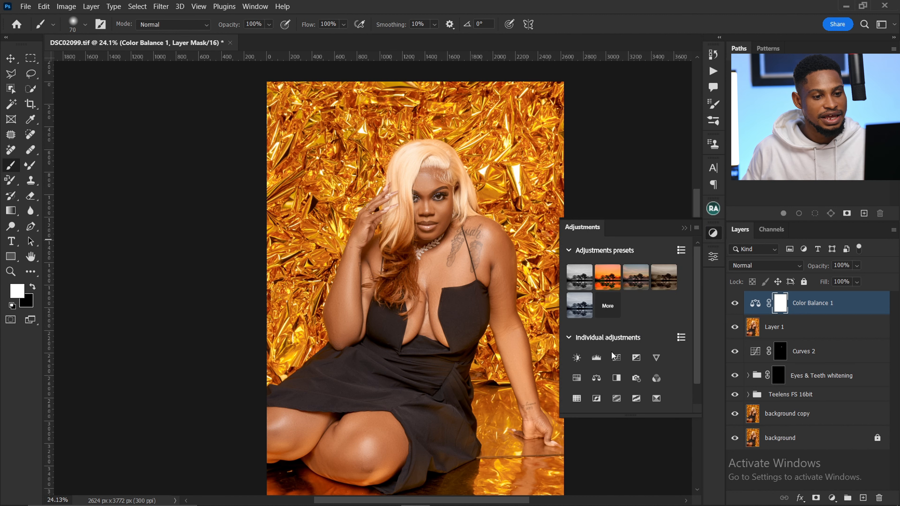
pyautogui.click(596, 358)
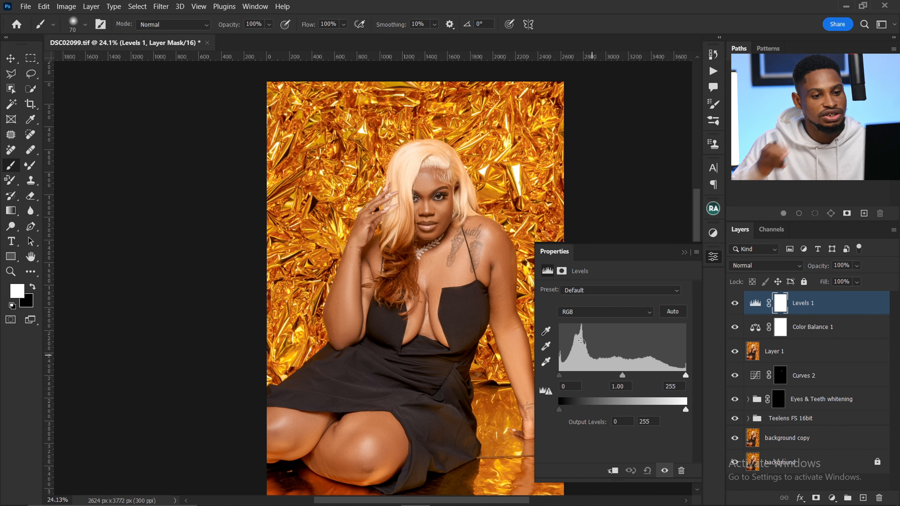
pyautogui.click(560, 375)
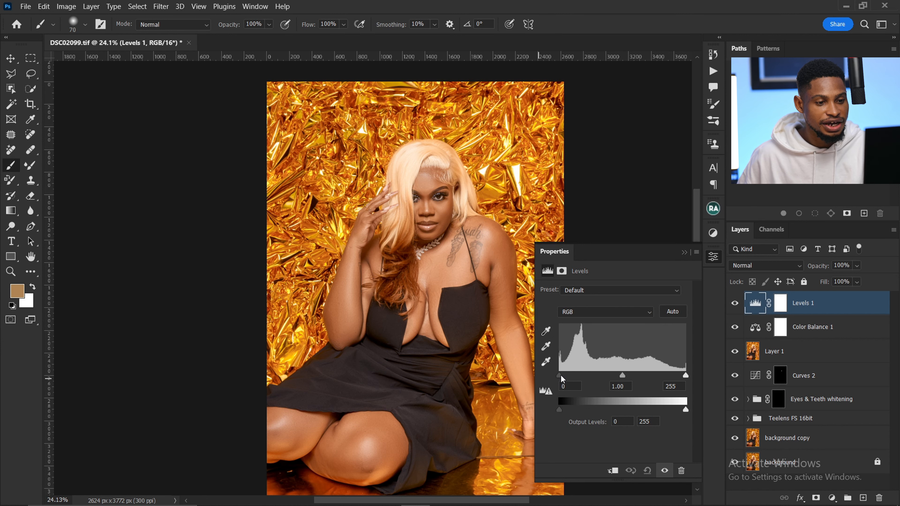
pyautogui.moveTo(560, 375); pyautogui.dragTo(566, 380)
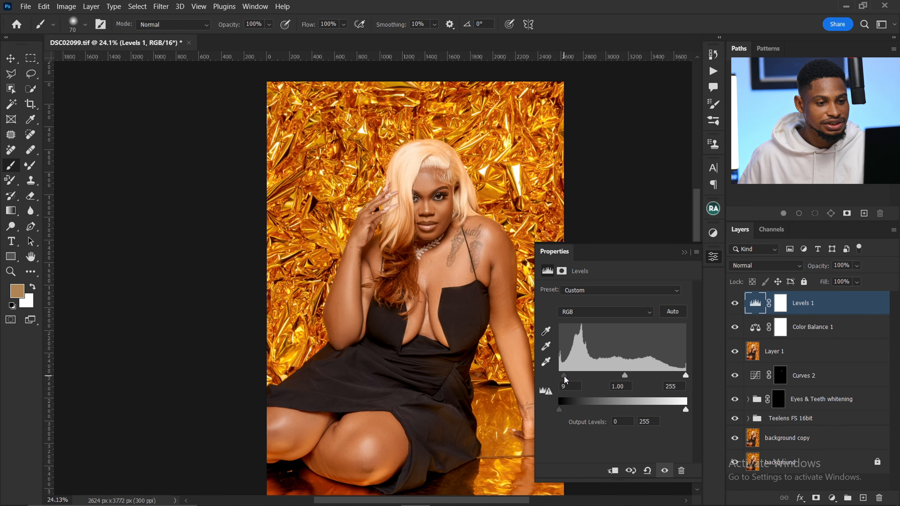
pyautogui.click(685, 374)
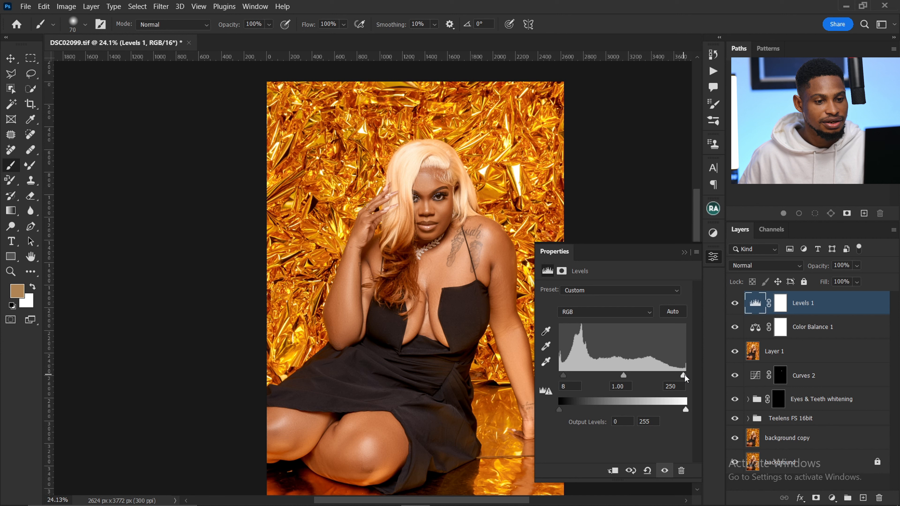
pyautogui.click(736, 304)
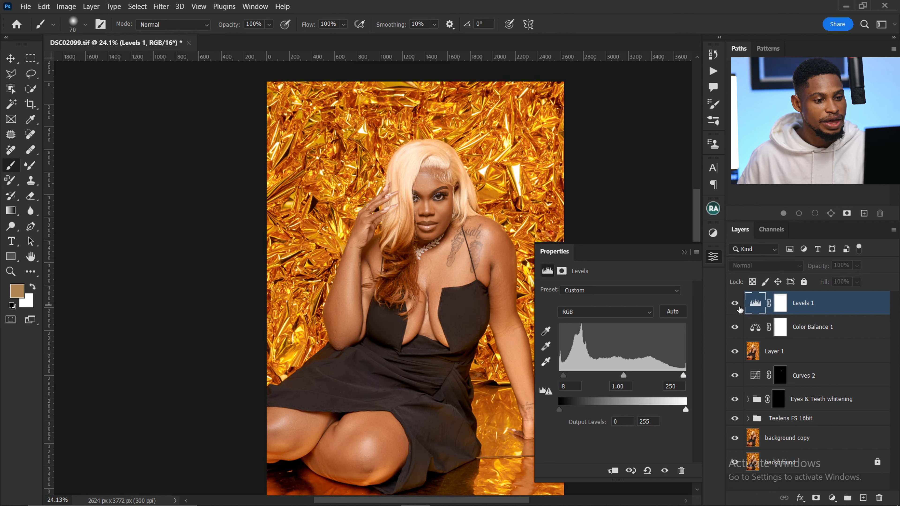
pyautogui.click(683, 252)
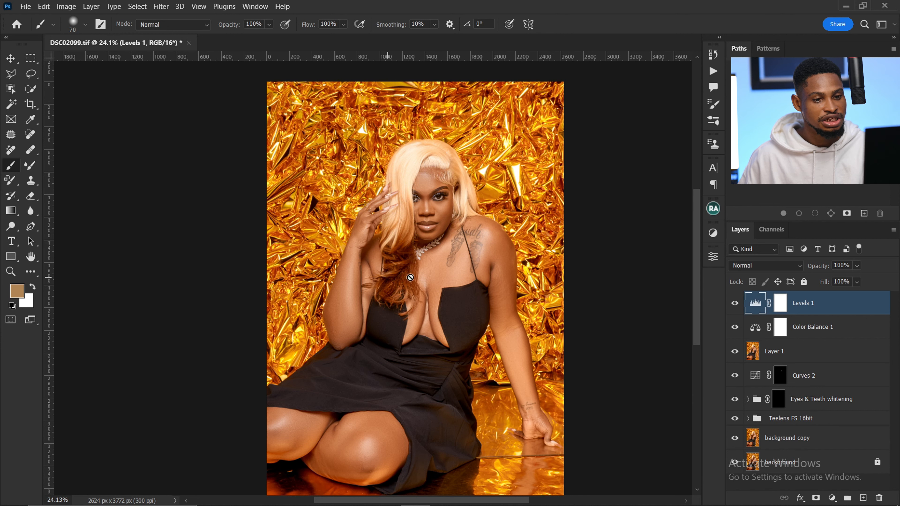
# Group Levels 1, Color Balance 1 and Layer 1, and toggle the group's visibility to compare the color grading
pyautogui.keyDown('ctrl'); pyautogui.click(784, 351); pyautogui.keyUp('ctrl')
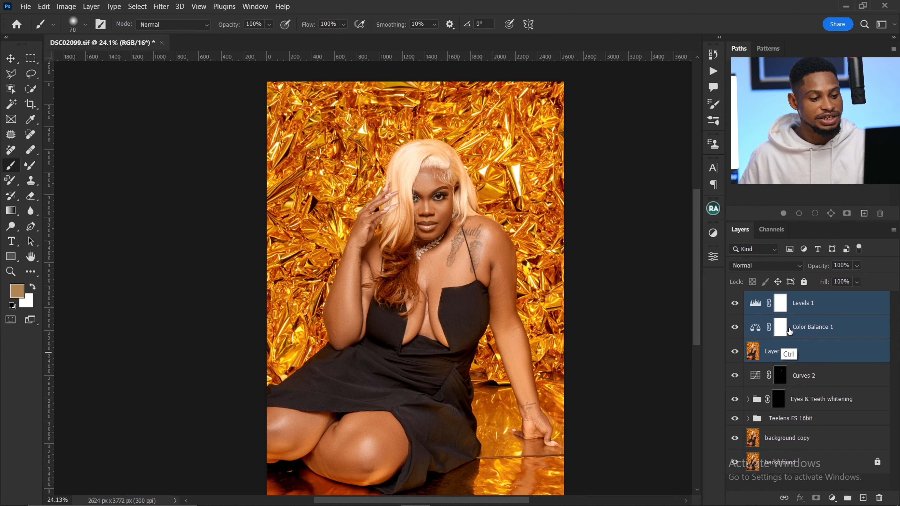
pyautogui.hotkey('ctrl', 'g')
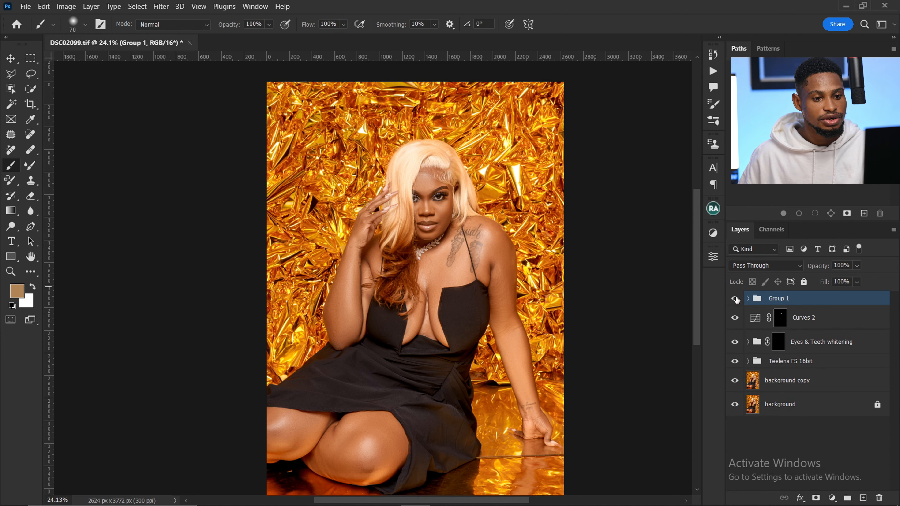
pyautogui.click(735, 299)
pyautogui.click(736, 299)
pyautogui.click(737, 299)
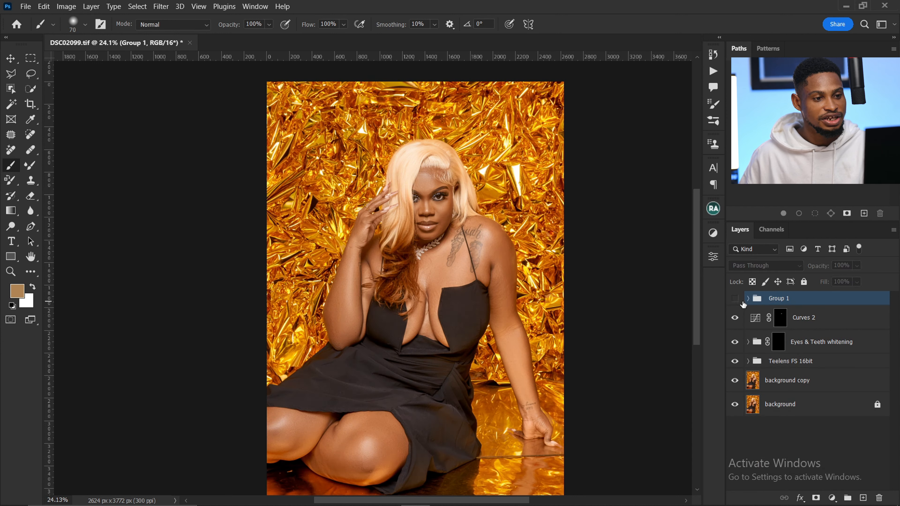
# Compare the portrait with Group 1 hidden and shown, both close up and in full, leaving the group visible
pyautogui.click(734, 298)
pyautogui.hotkey('ctrl', 'space')
pyautogui.moveTo(479, 251); pyautogui.dragTo(499, 251)
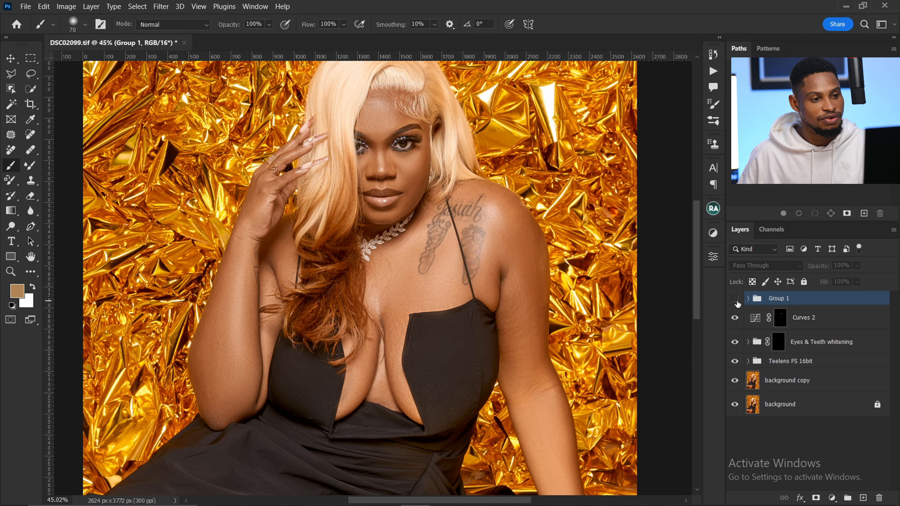
pyautogui.hotkey('ctrl', 'space')
pyautogui.moveTo(524, 284)
pyautogui.mouseDown()
pyautogui.moveTo(471, 298)
pyautogui.moveTo(461, 312)
pyautogui.moveTo(464, 286)
pyautogui.mouseUp()
pyautogui.press('space')
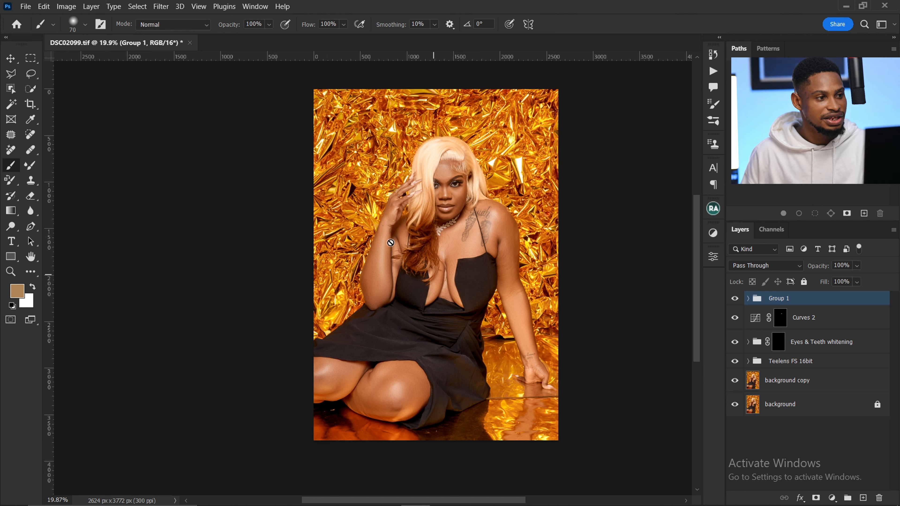
# Examine the Save for Web JPEG settings, including quality, Progressive, Embed Color Profile and file size, and cancel the export
pyautogui.click(25, 7)
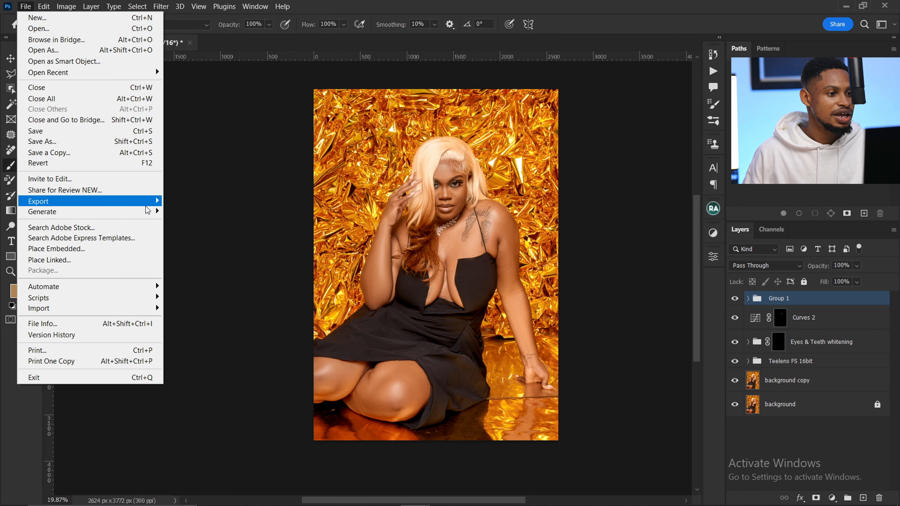
pyautogui.moveTo(148, 210)
pyautogui.click(246, 244)
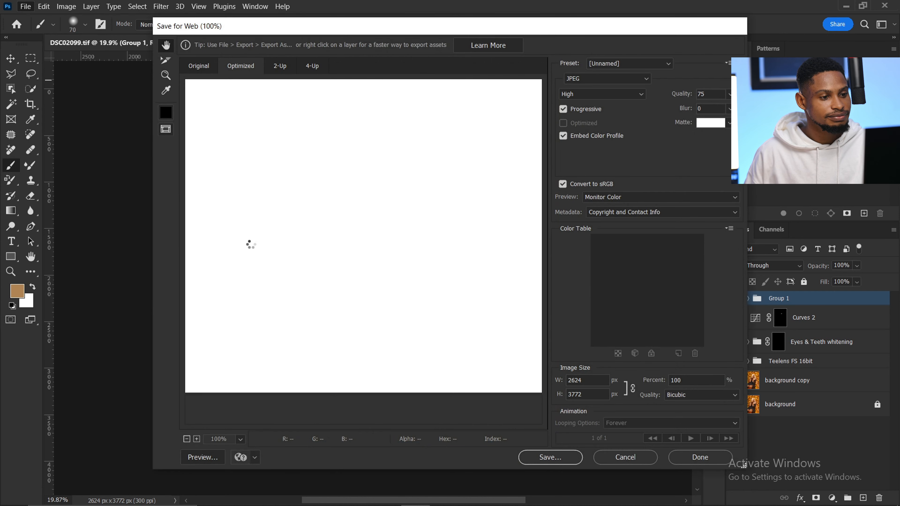
pyautogui.press('ctrl')
pyautogui.press('ctrl')
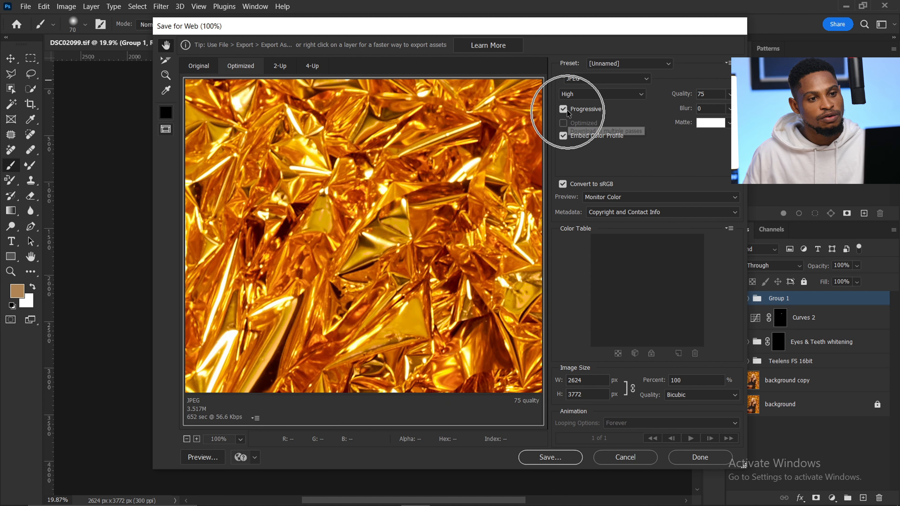
pyautogui.press('ctrl')
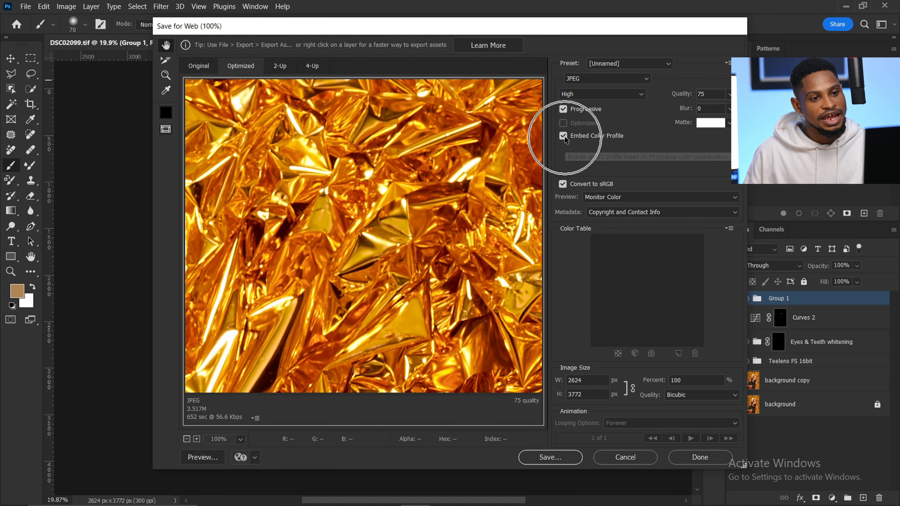
pyautogui.press('ctrl')
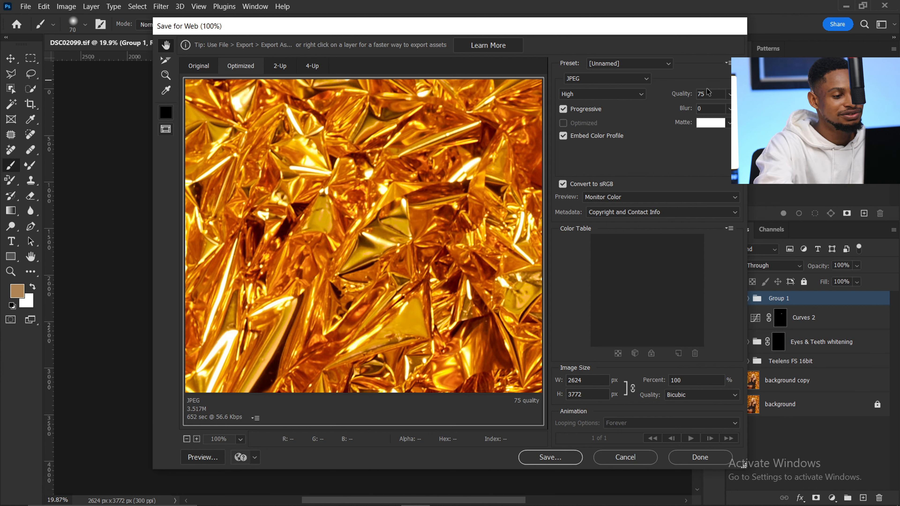
pyautogui.press('ctrl')
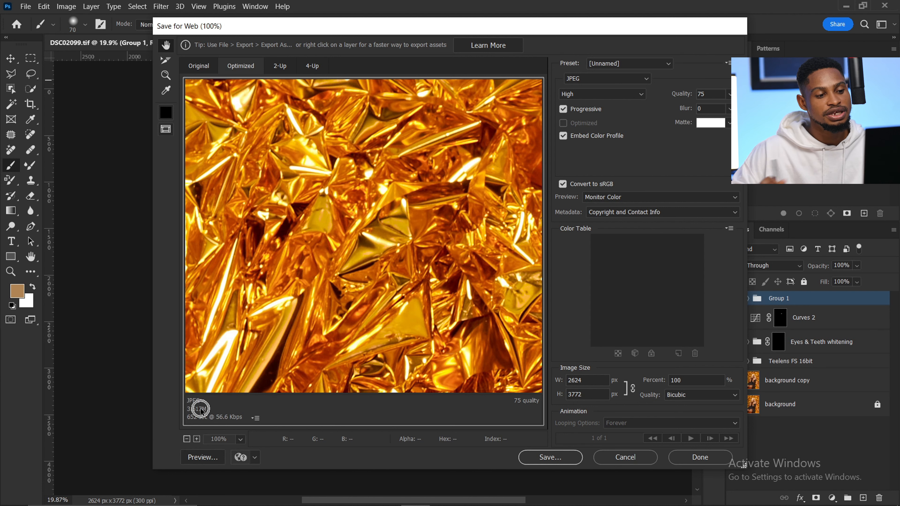
pyautogui.press('ctrl')
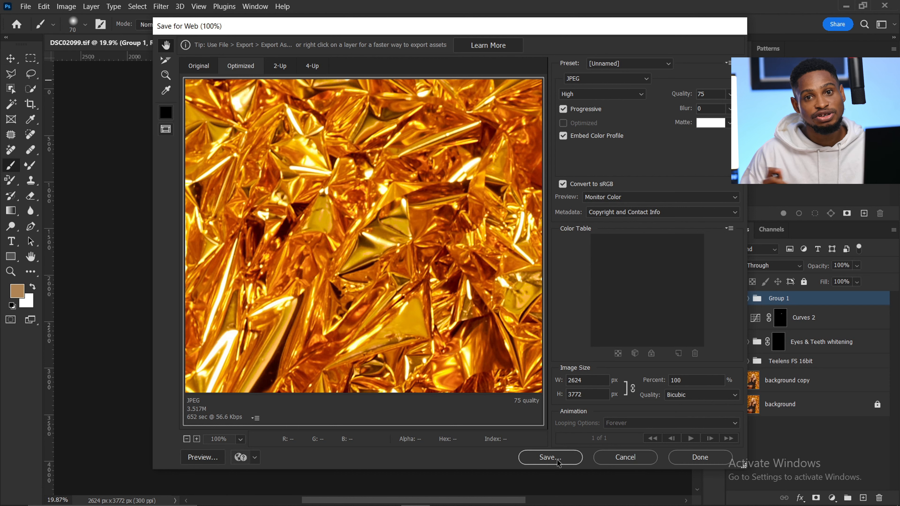
pyautogui.click(618, 457)
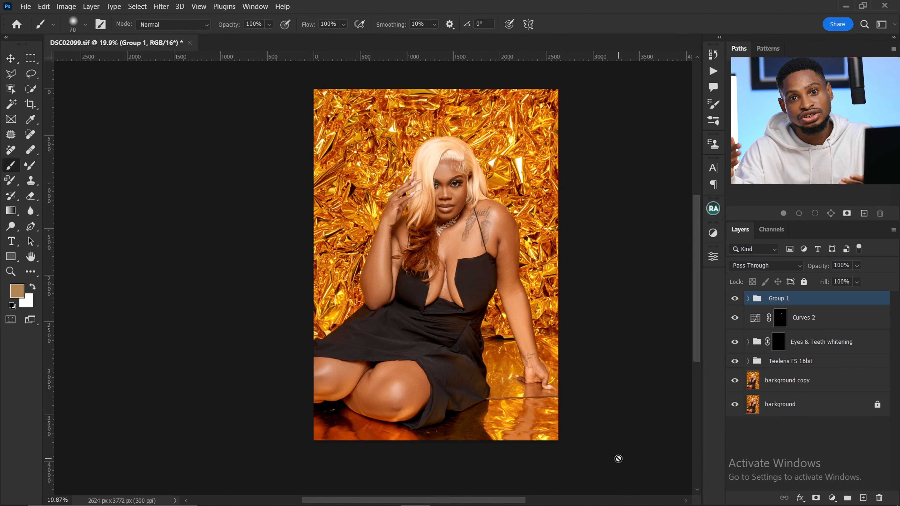